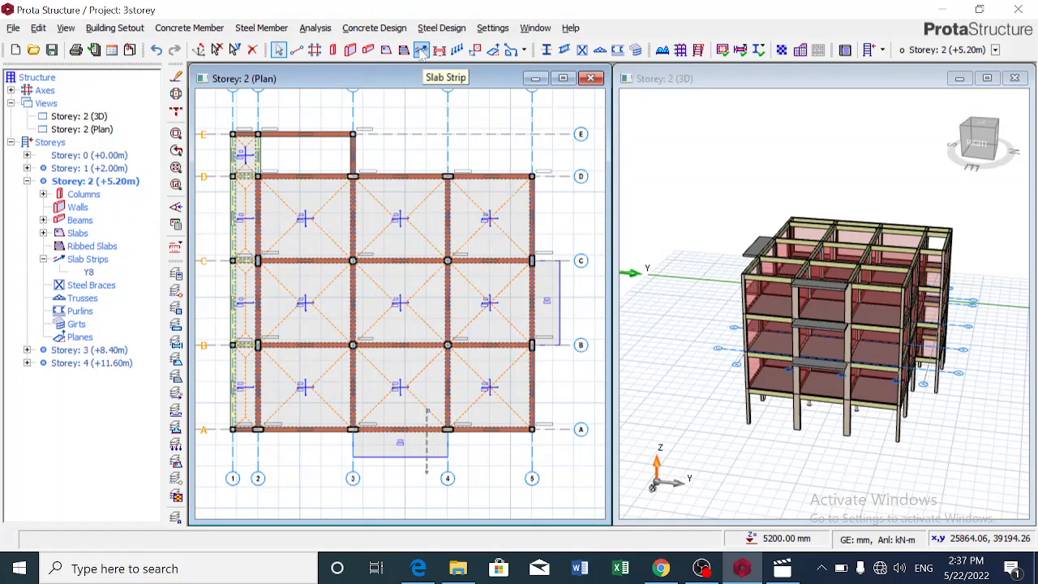
Insert an X-direction analytical slab strip across axes 1–2 between D and E, using the second end-condition option at both start and end.
click(422, 50)
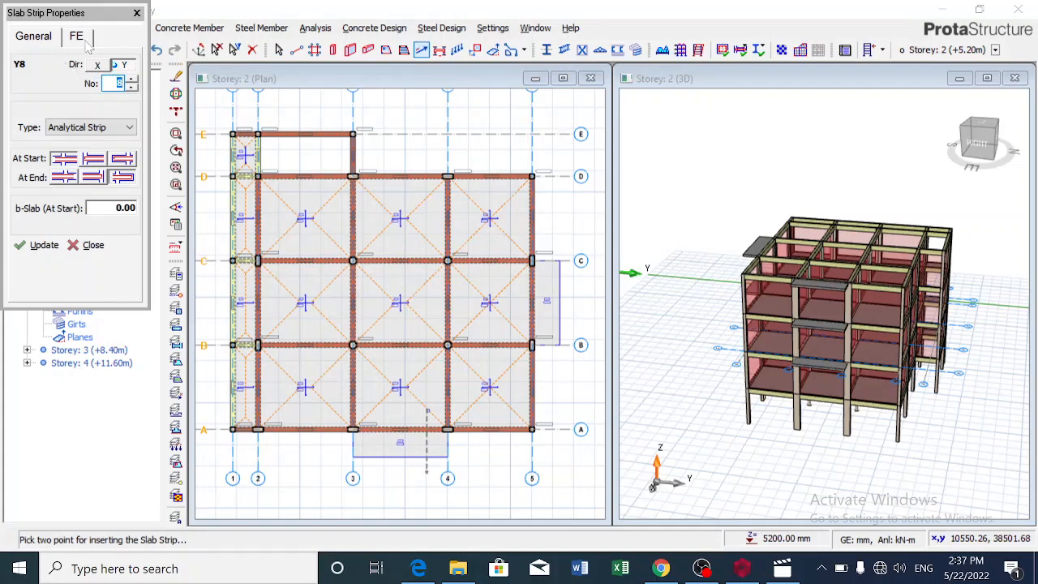
click(95, 65)
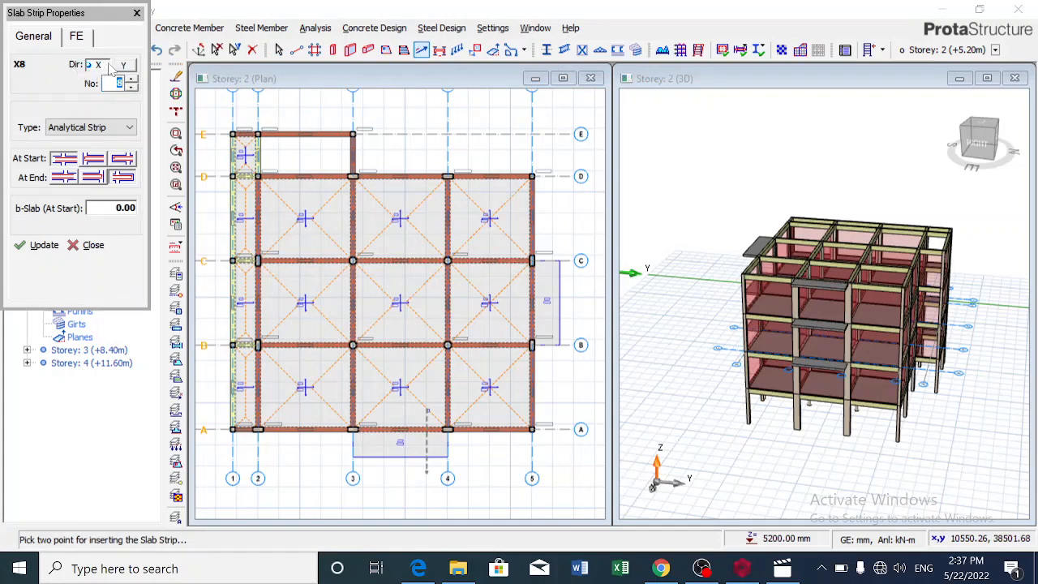
click(120, 65)
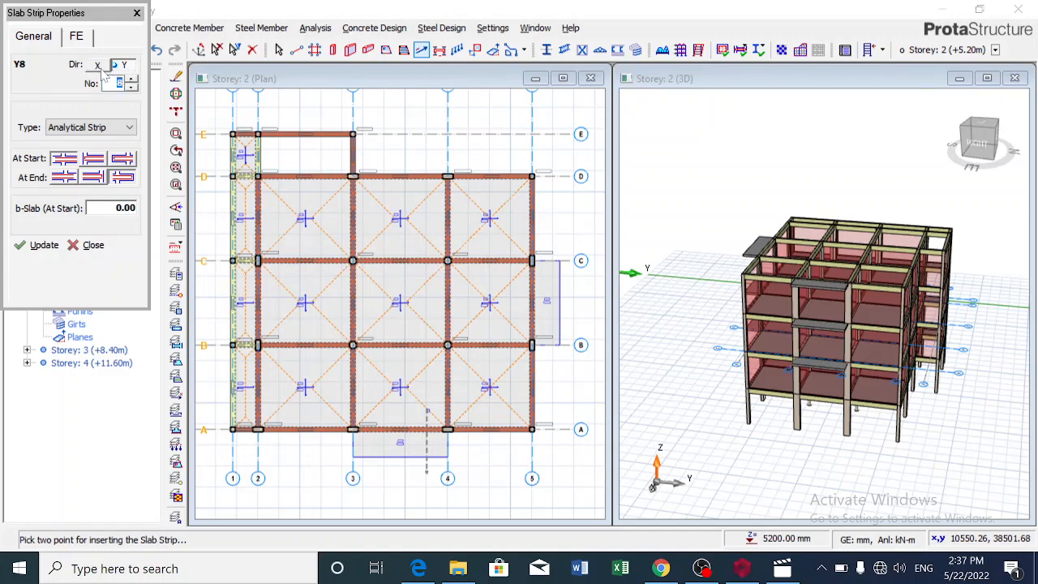
click(96, 65)
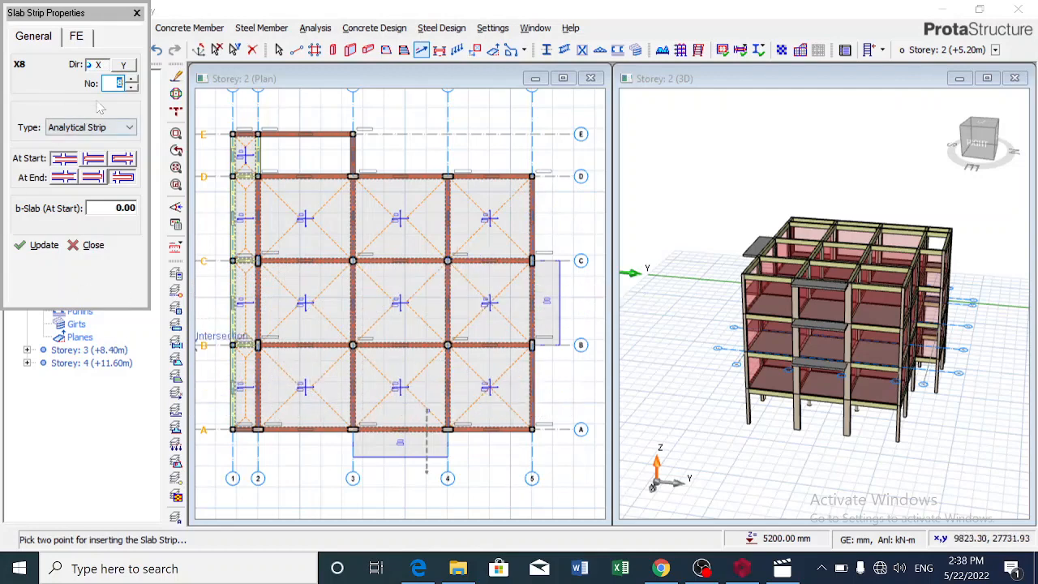
click(124, 65)
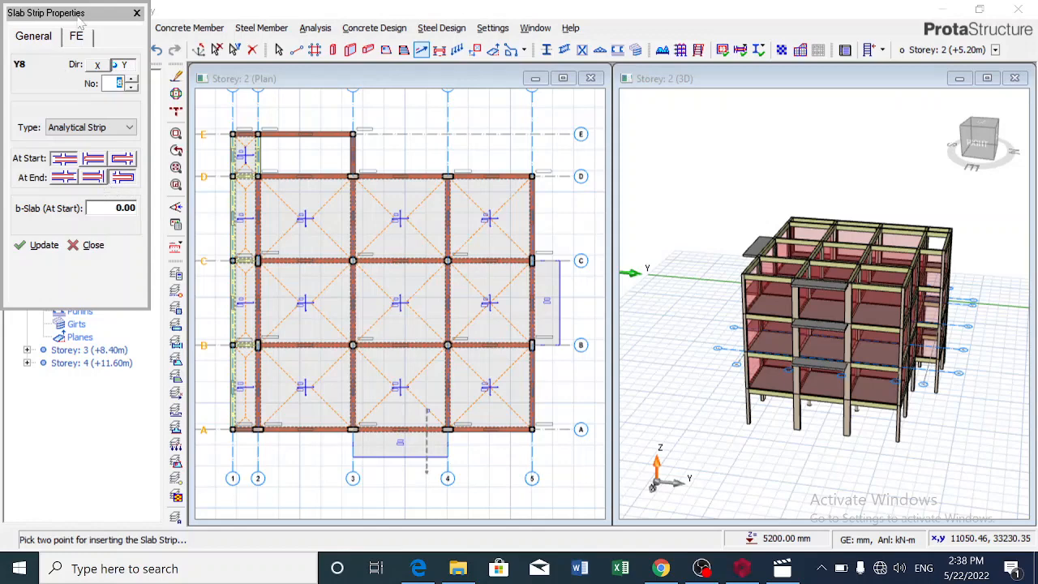
click(97, 65)
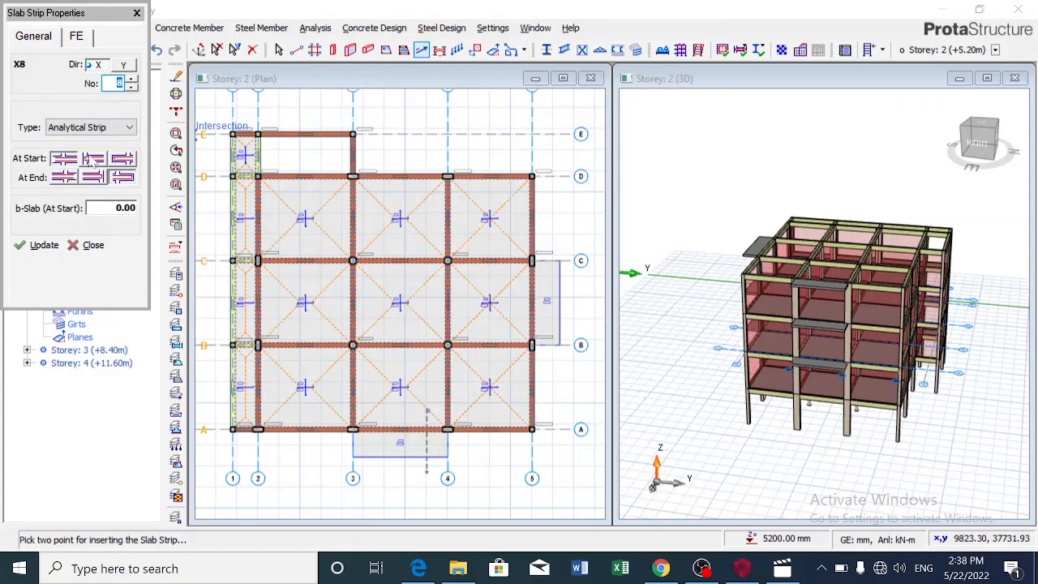
click(93, 159)
click(93, 181)
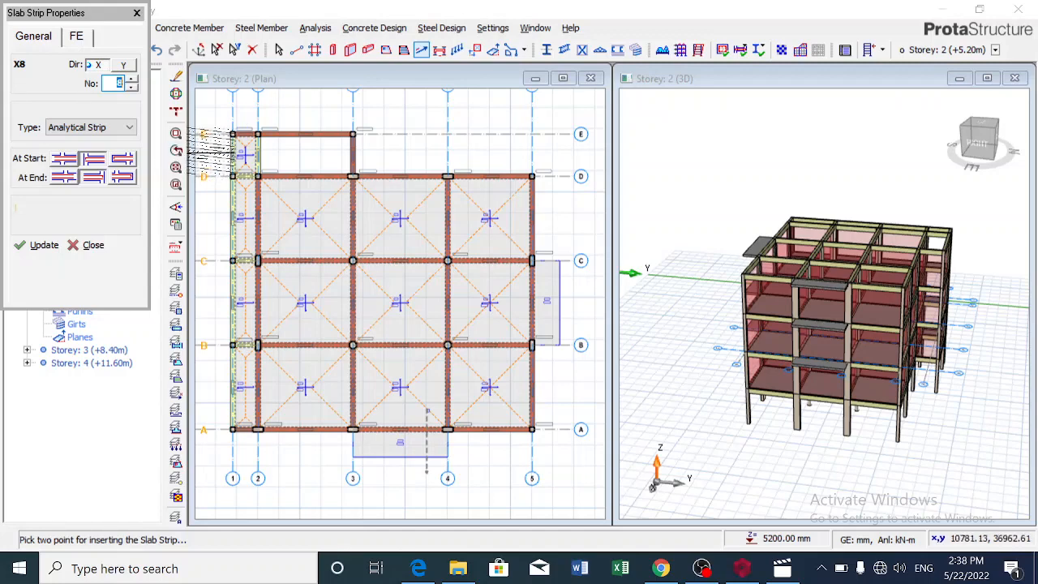
click(210, 150)
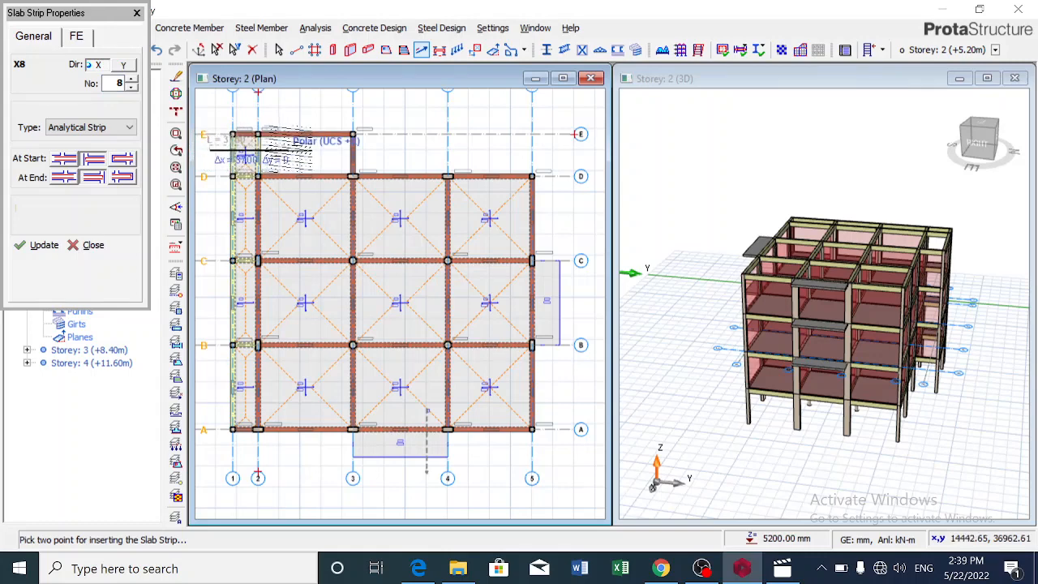
click(288, 150)
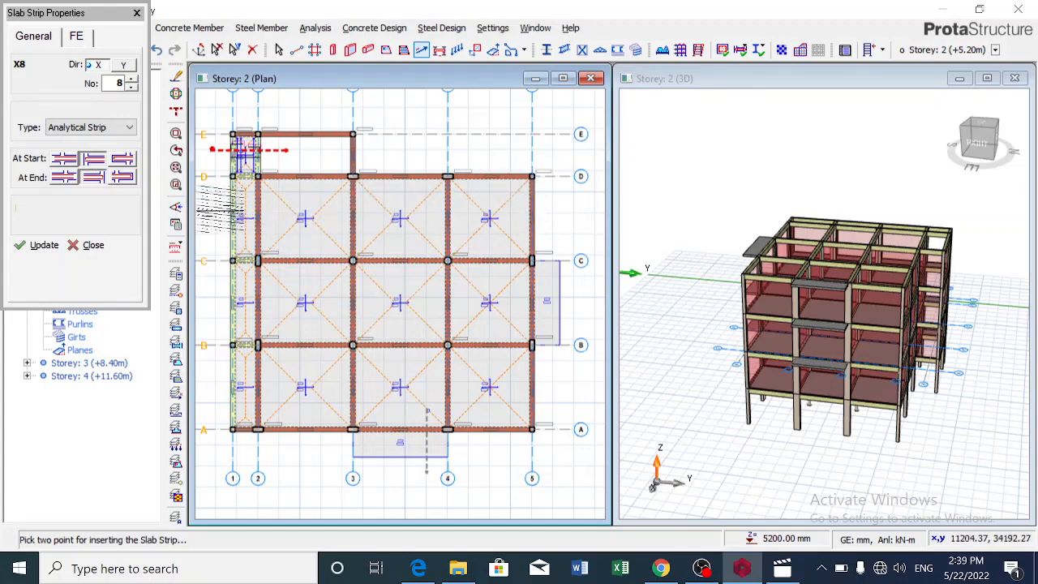
Insert two full-width X-direction slab strips from axis 1 past axis 5, about 16000 mm between C and D and about 16900 mm between A and B.
click(220, 209)
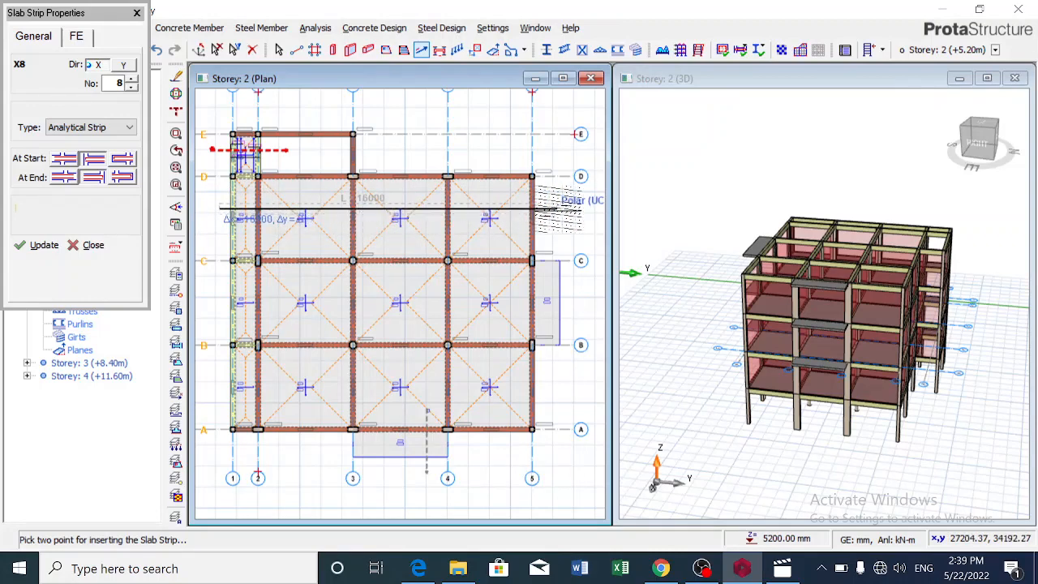
click(556, 208)
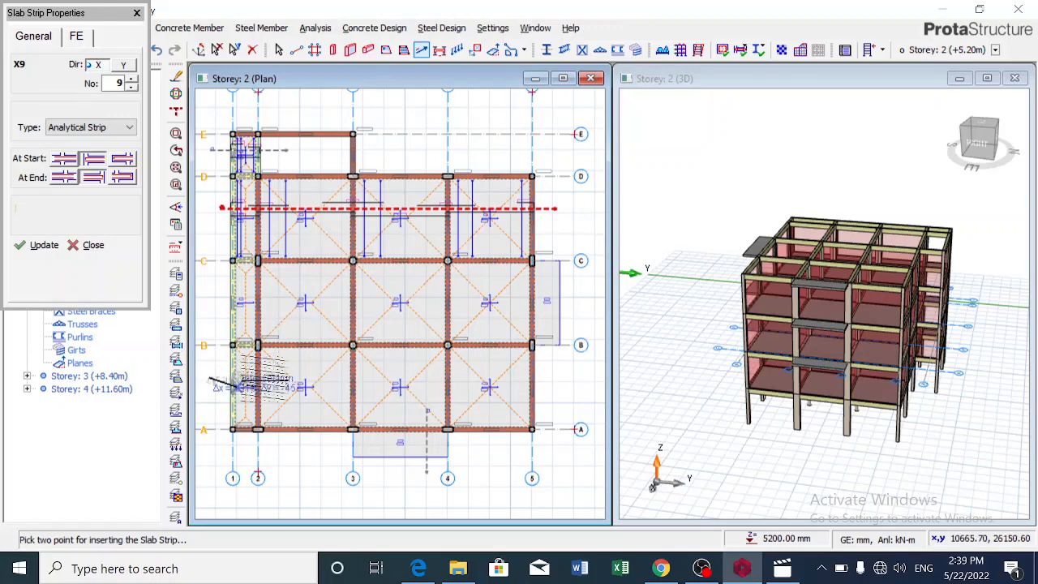
click(210, 375)
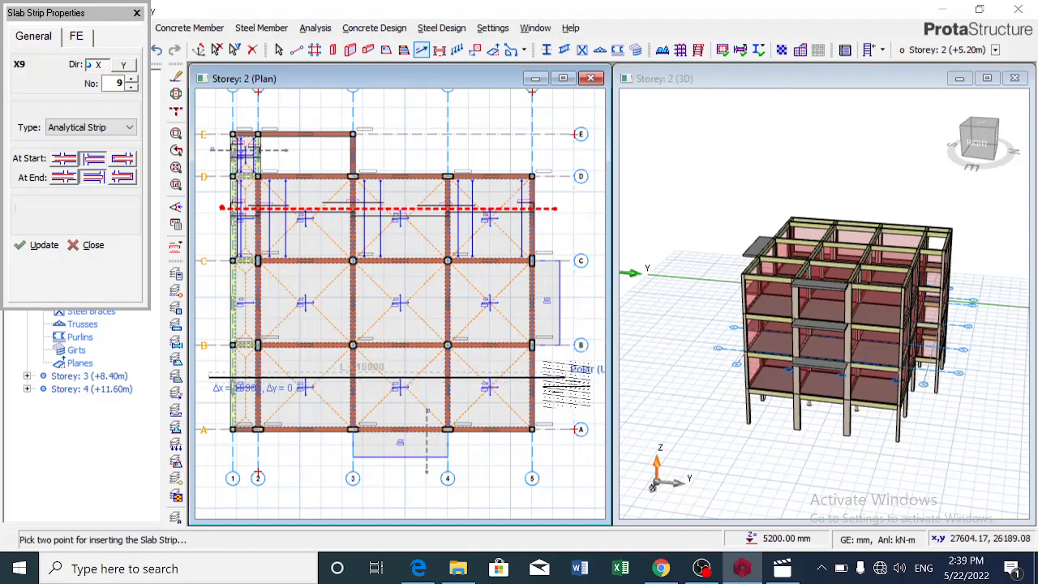
click(565, 377)
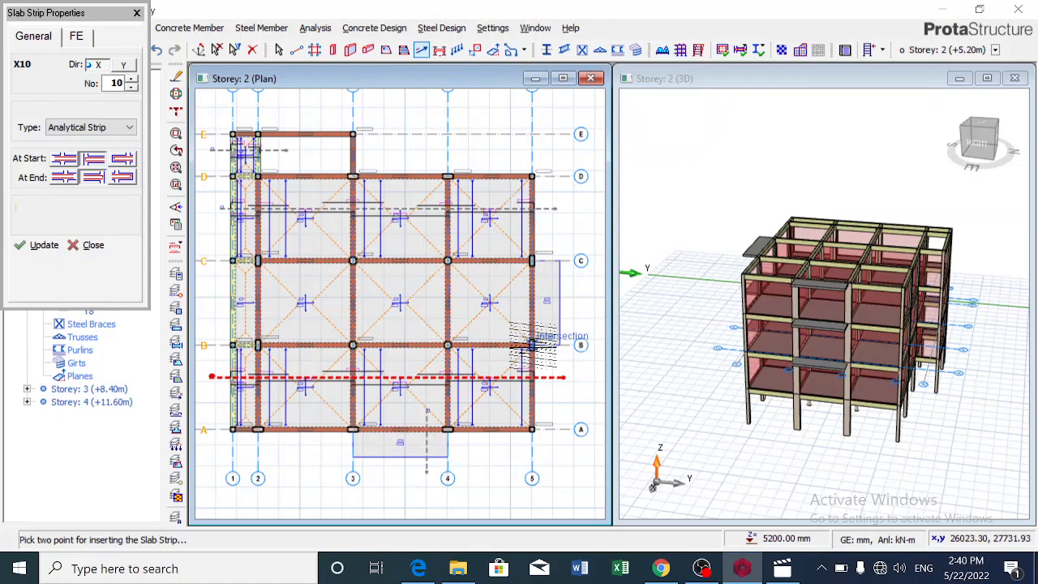
Insert an X-direction slab strip about 15400 mm long between axes B and C, with the end condition set to Slab.
click(65, 179)
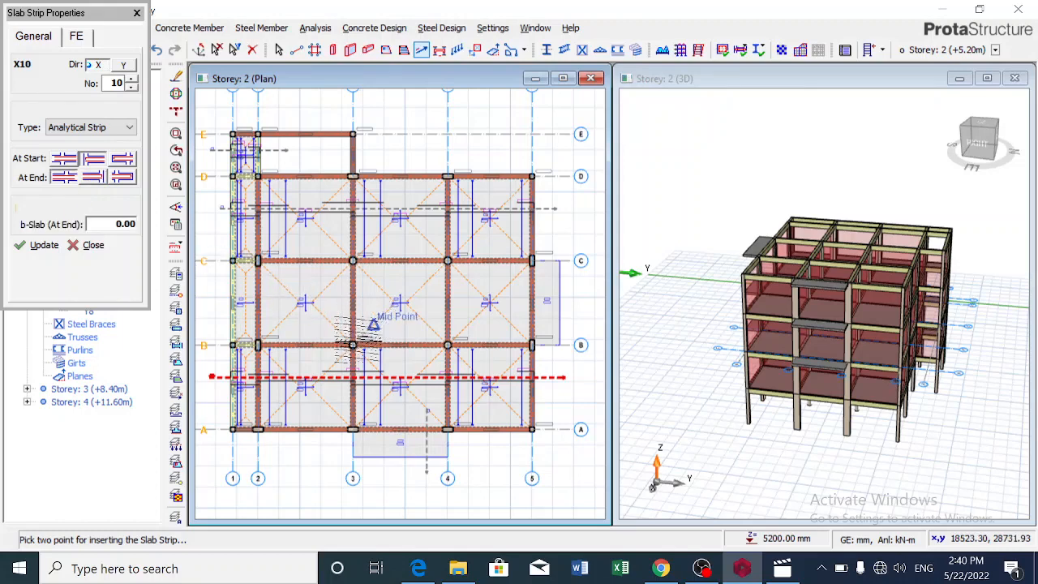
click(219, 290)
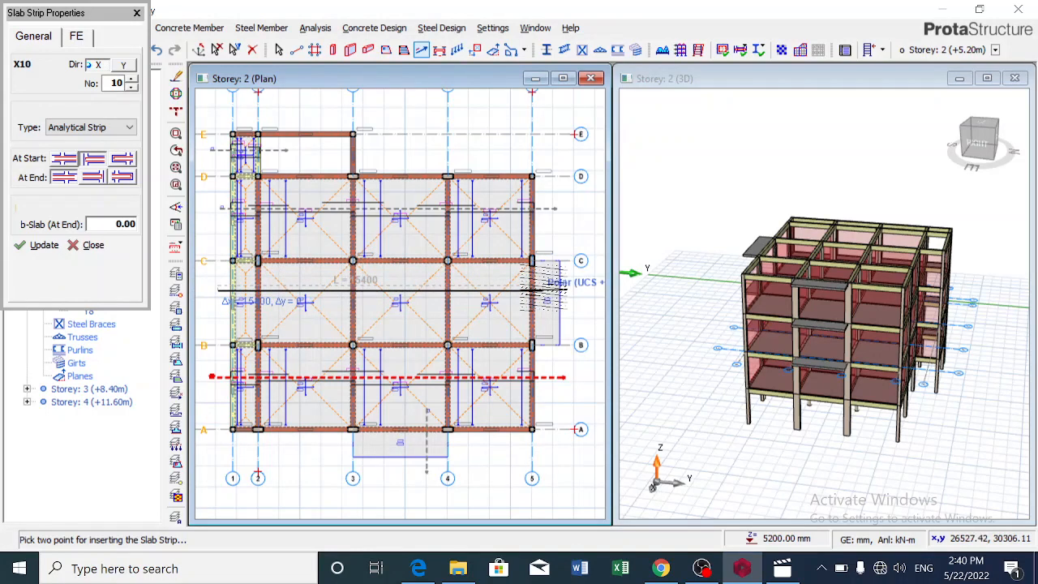
click(544, 290)
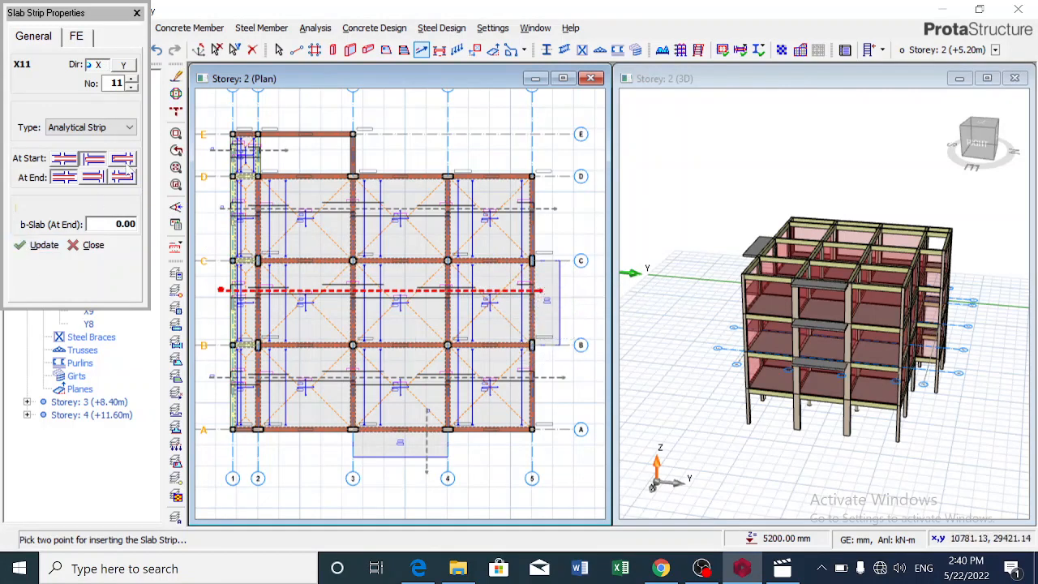
Insert an X-direction strip across the cantilever slab beyond axis 5 between B and C, with Slab at start and Cantilever at end.
click(64, 159)
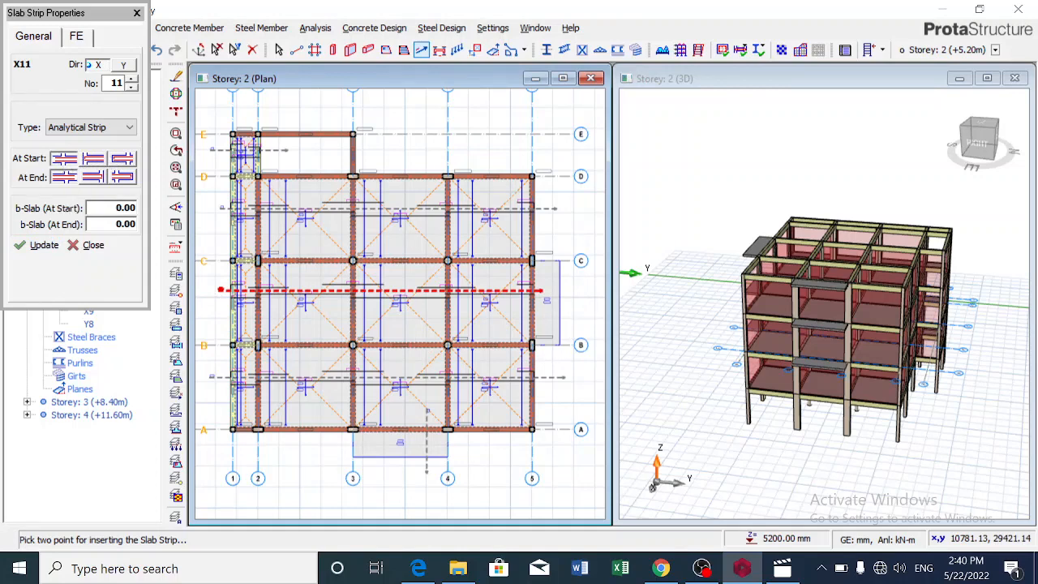
click(123, 179)
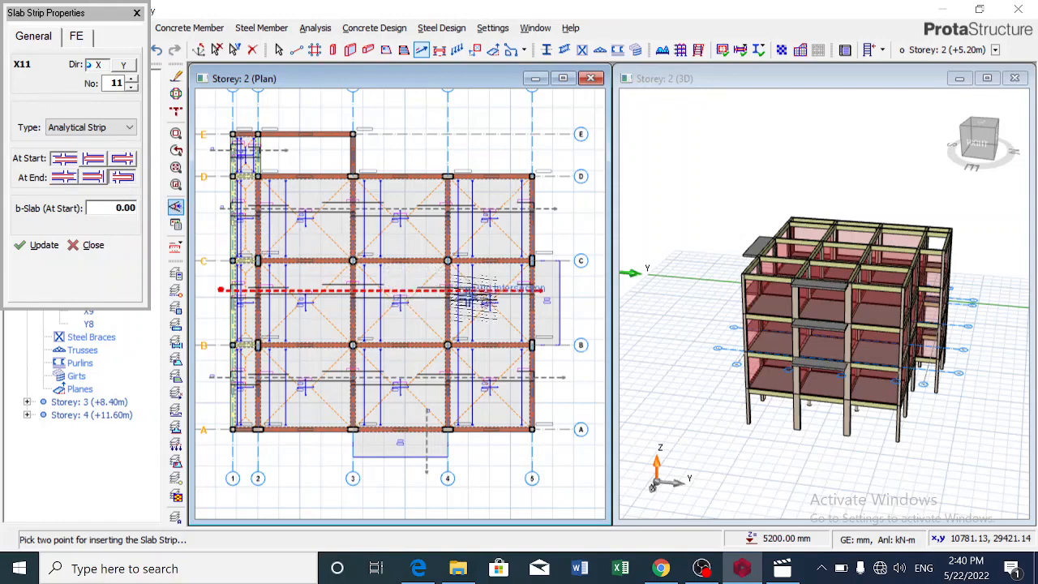
click(496, 301)
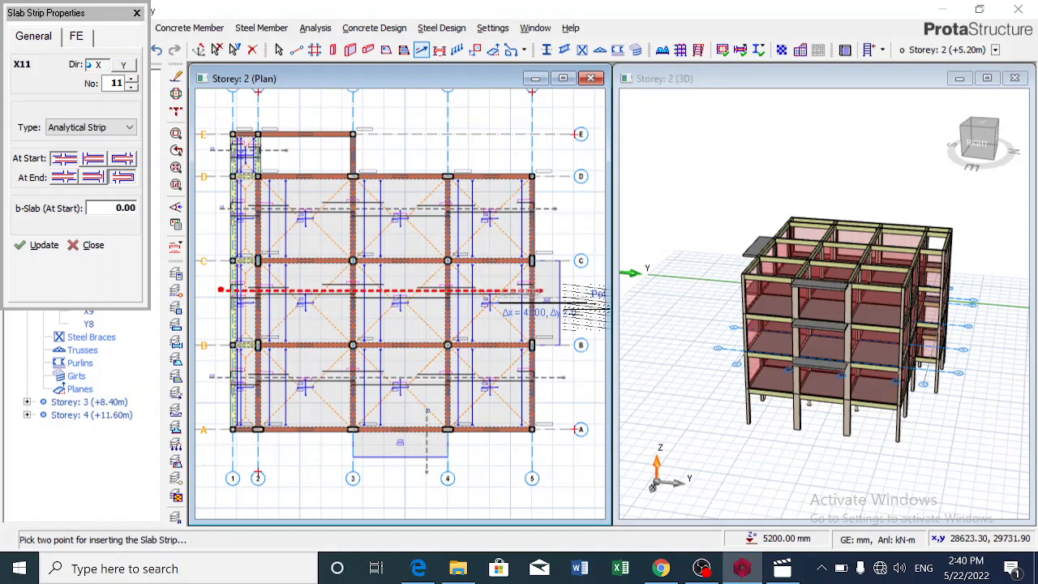
click(584, 303)
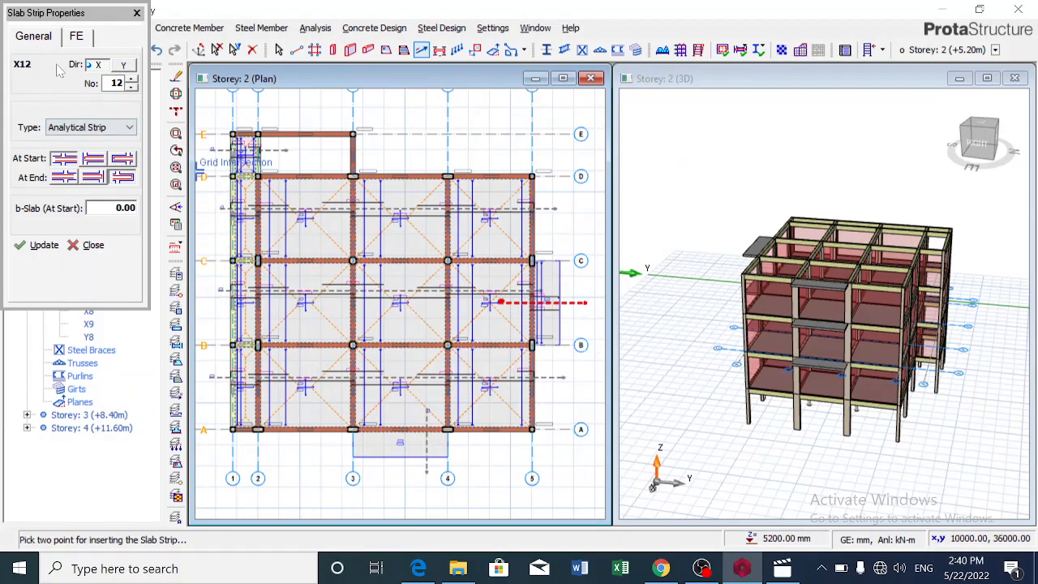
Insert a Y-direction slab strip about 15600 mm long between axes 1 and 2, using the second end-condition option at both start and end.
click(125, 66)
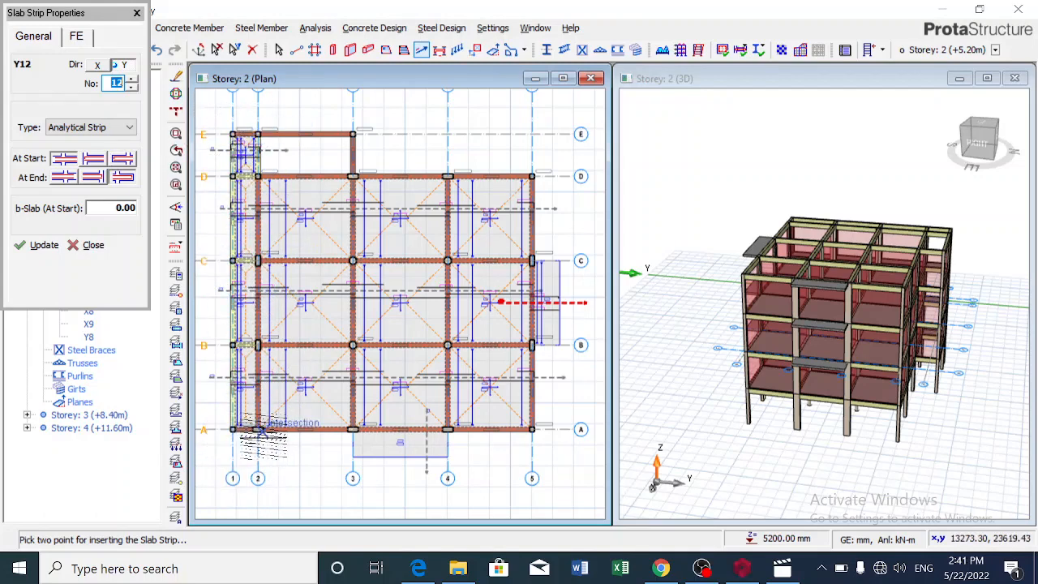
click(93, 158)
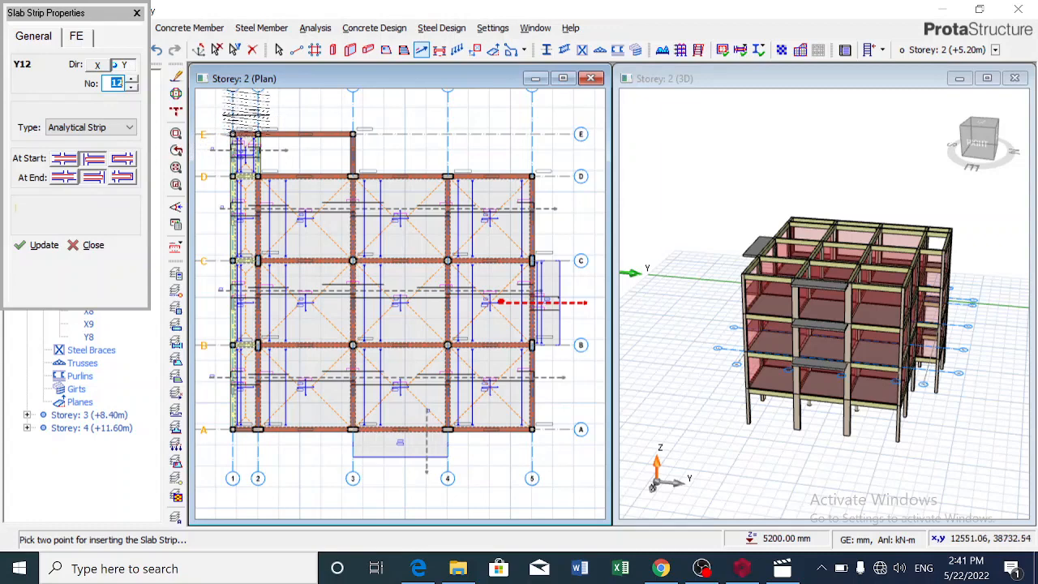
click(246, 112)
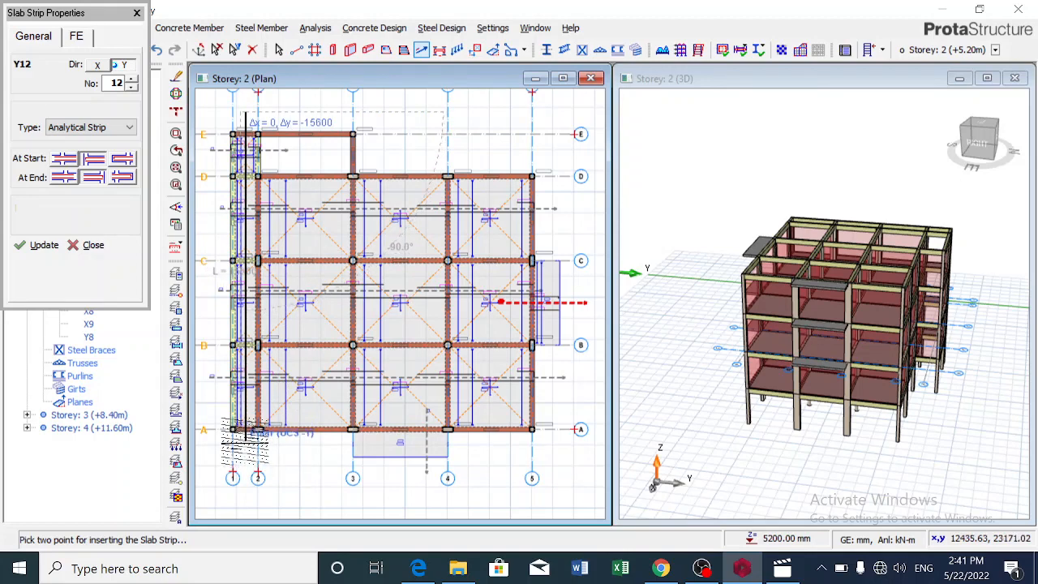
click(246, 431)
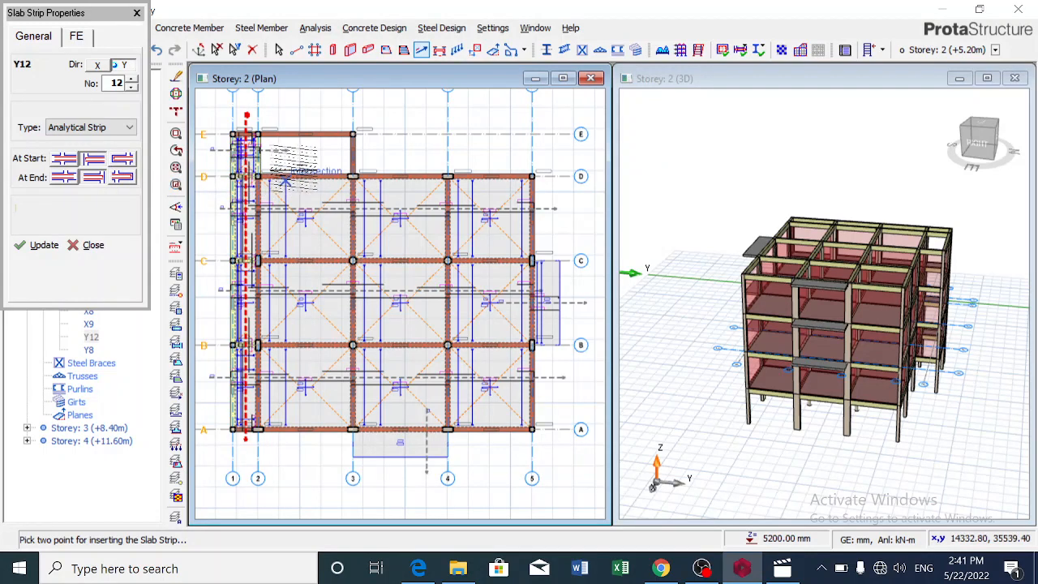
Insert two Y-direction slab strips from above axis D to below axis A, one through bay 2–3 and one through bay 4–5.
click(285, 150)
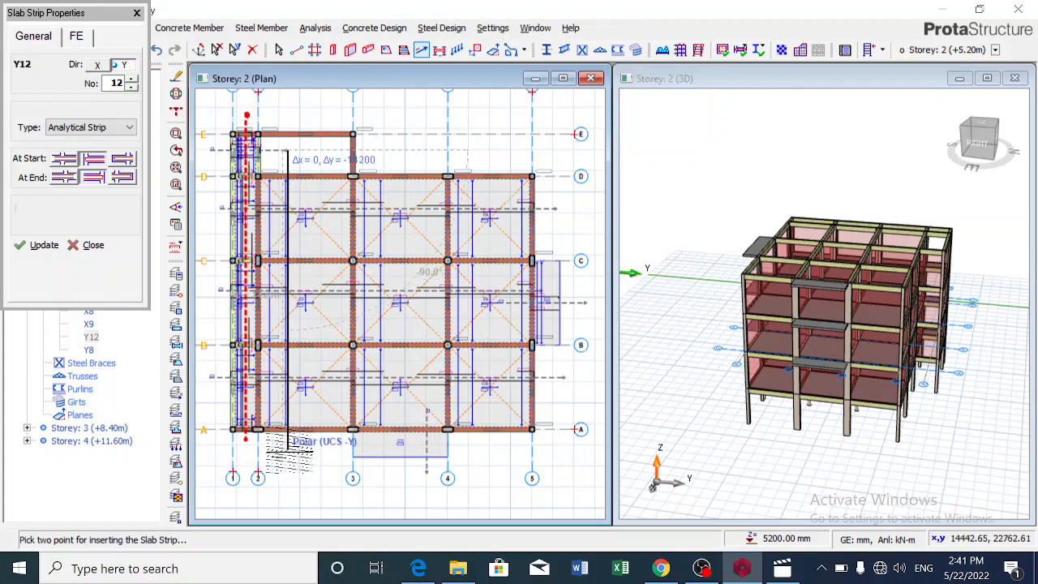
click(288, 444)
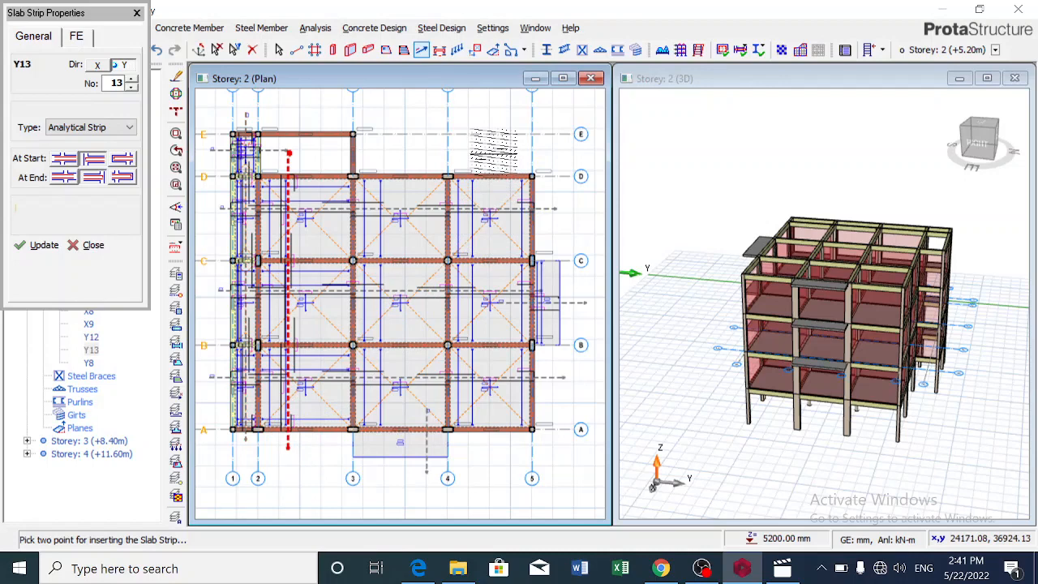
click(493, 151)
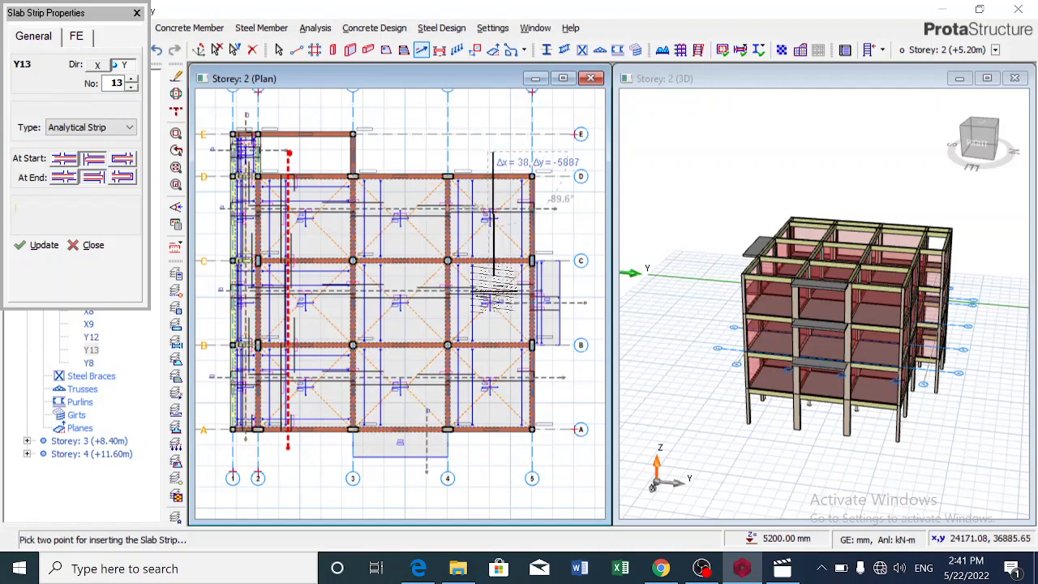
click(493, 448)
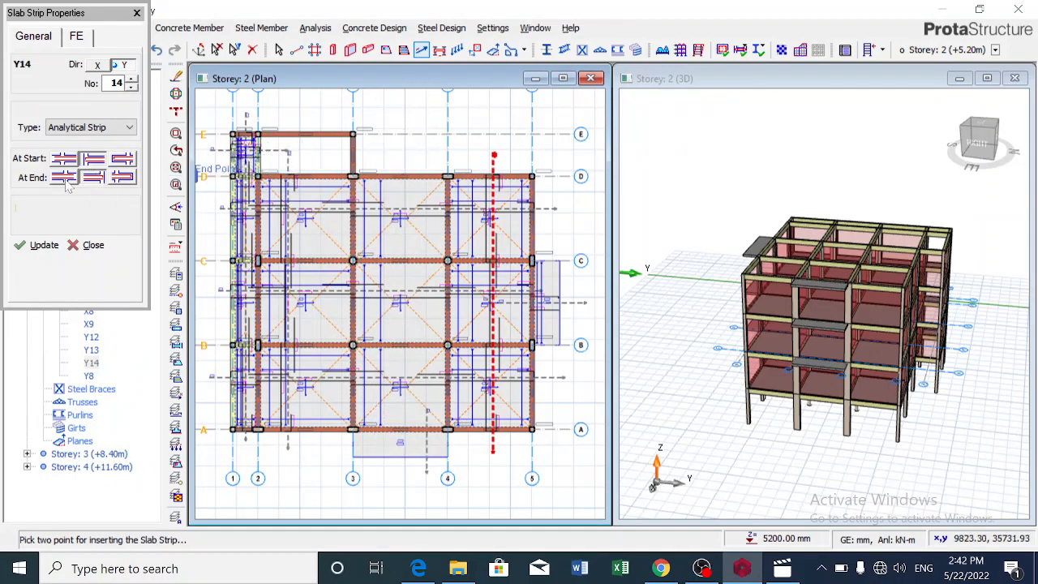
Insert a Y-direction slab strip about 13500 mm long through bay 3–4, with the end condition set to Slab.
click(92, 176)
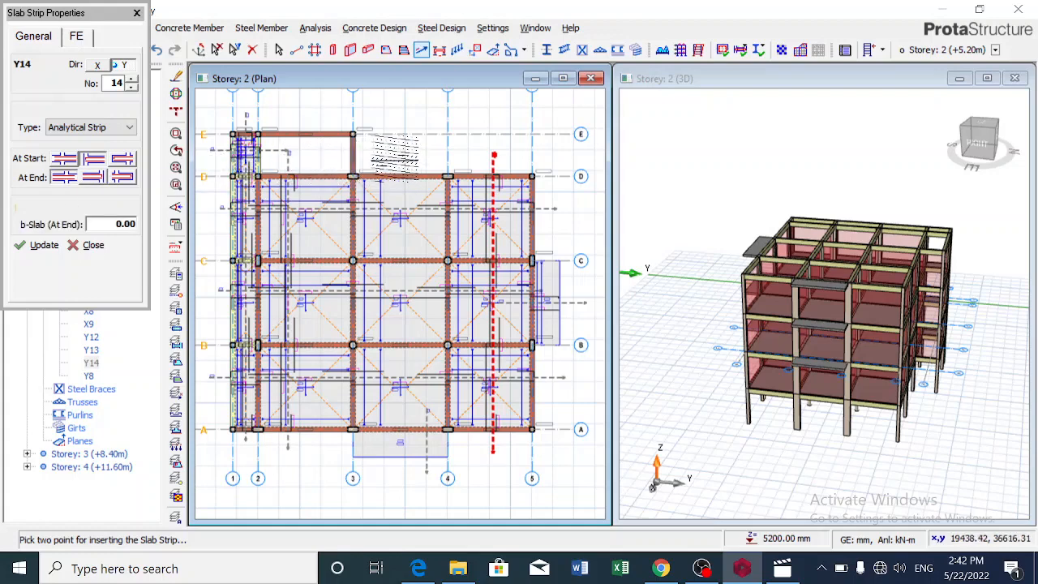
click(395, 160)
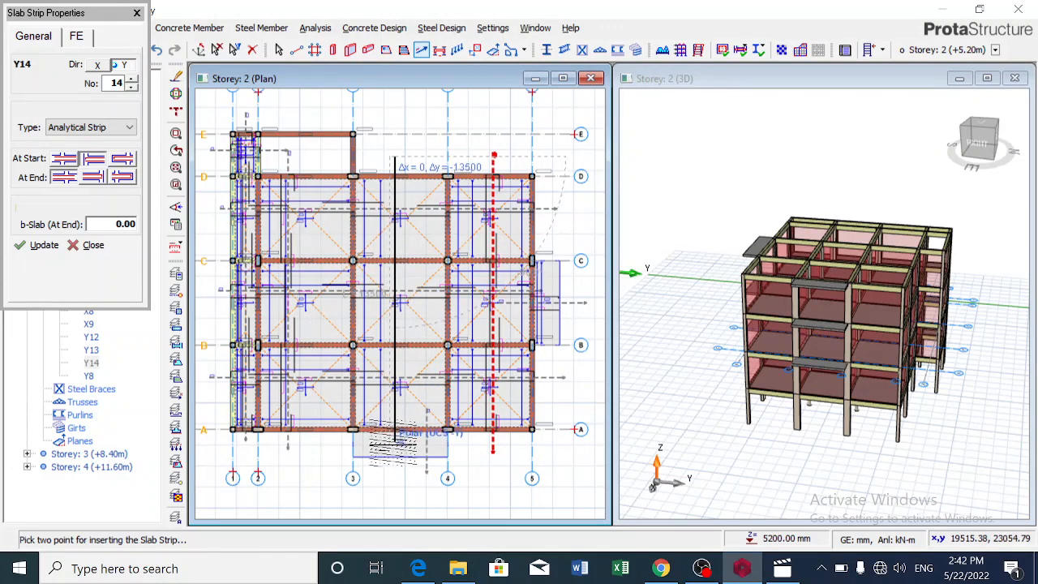
click(395, 440)
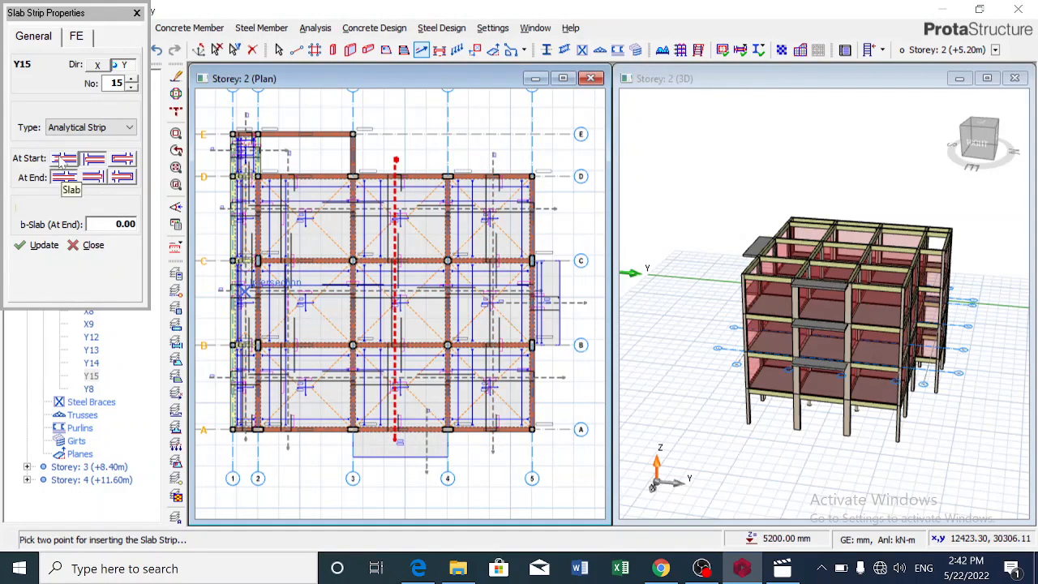
Insert a Y-direction strip about 3200 mm long across the cantilever slab below axis A near axis 4, with Slab at start and Cantilever at end.
click(94, 159)
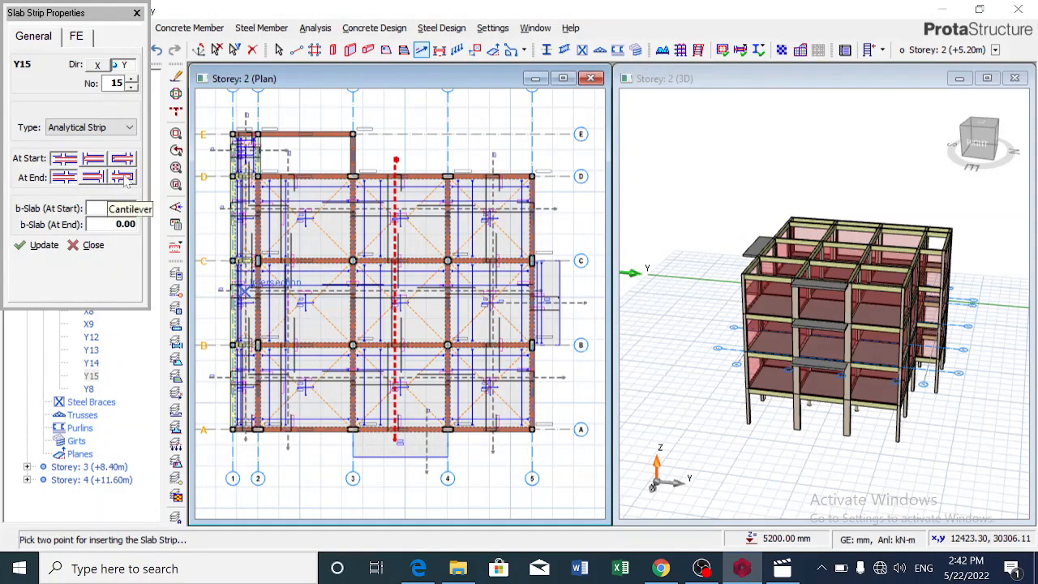
click(124, 177)
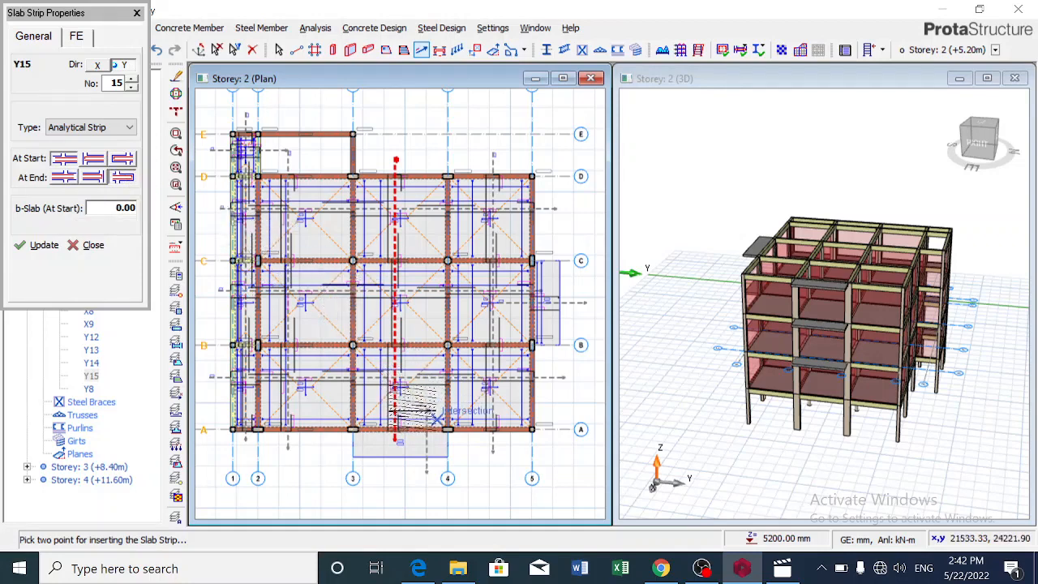
click(438, 422)
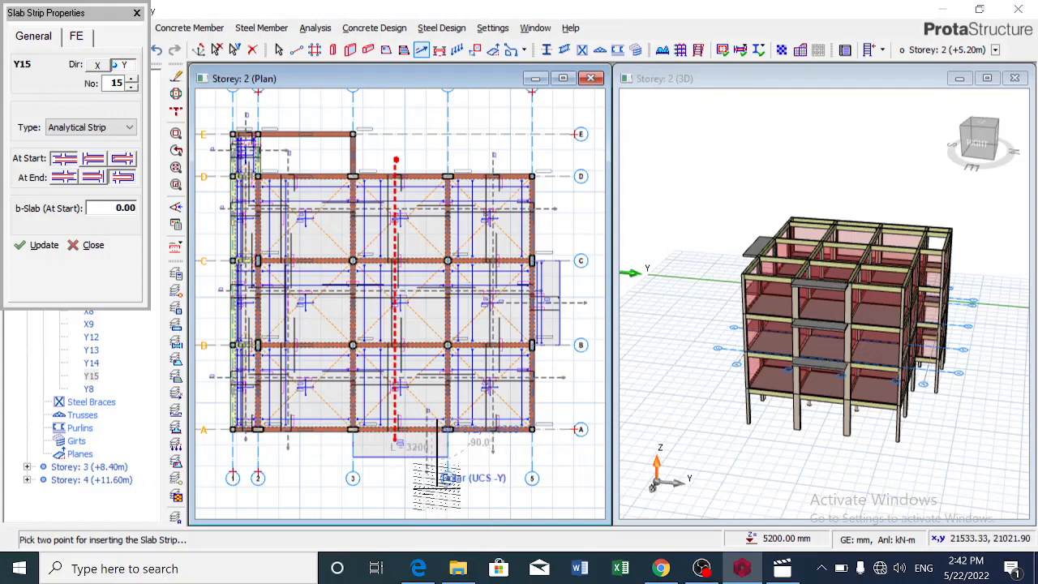
click(438, 479)
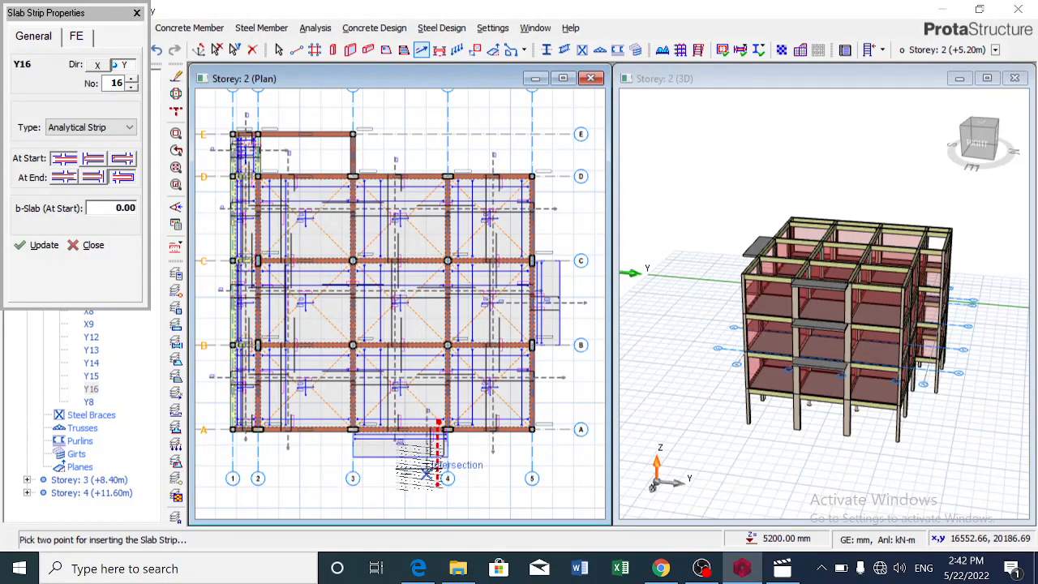
End slab strip insertion on Storey 2 and close the slab strip properties.
scroll(422, 423, up, 3)
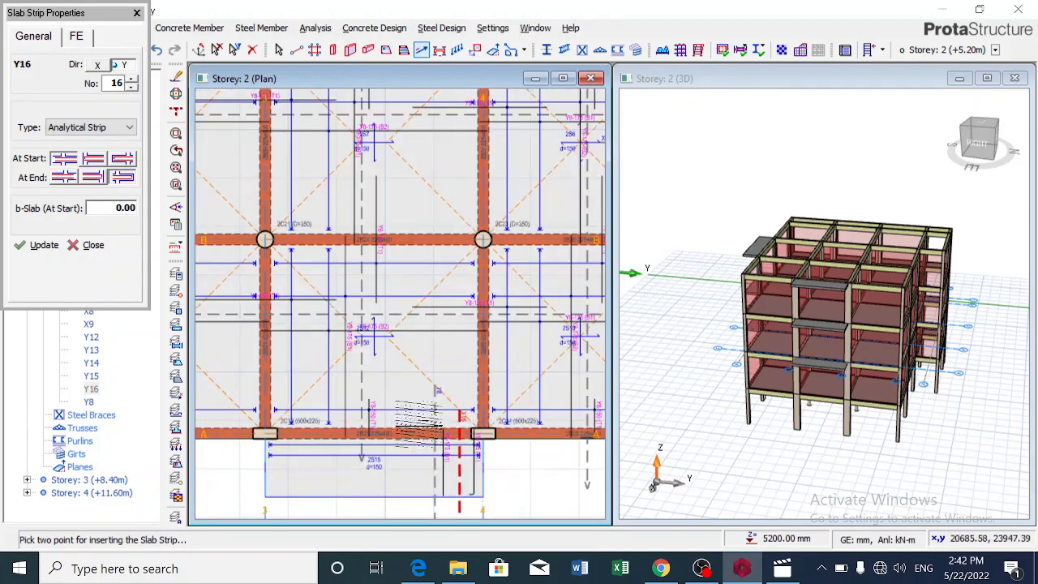
scroll(418, 404, down, 3)
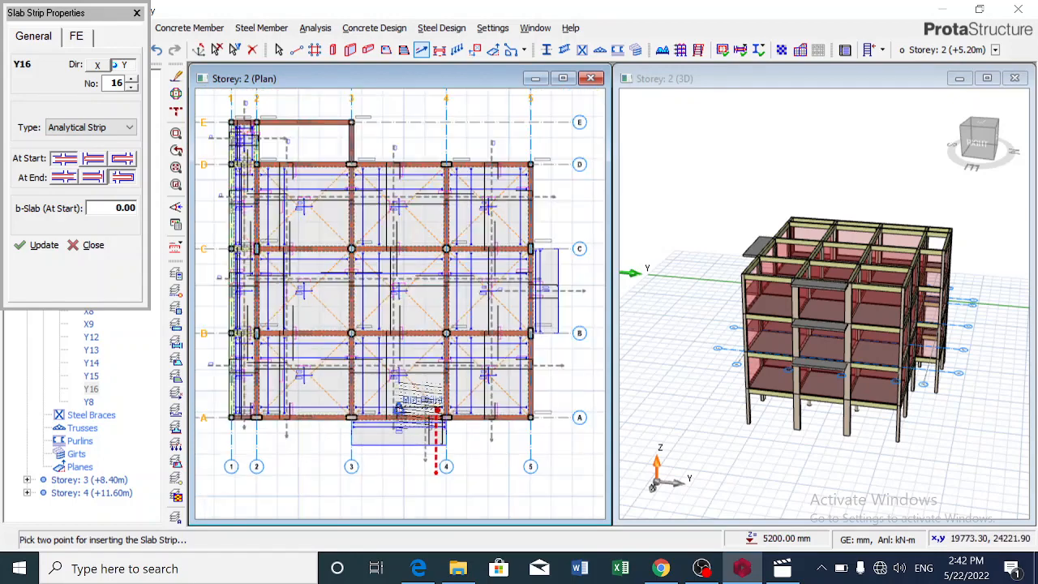
click(138, 14)
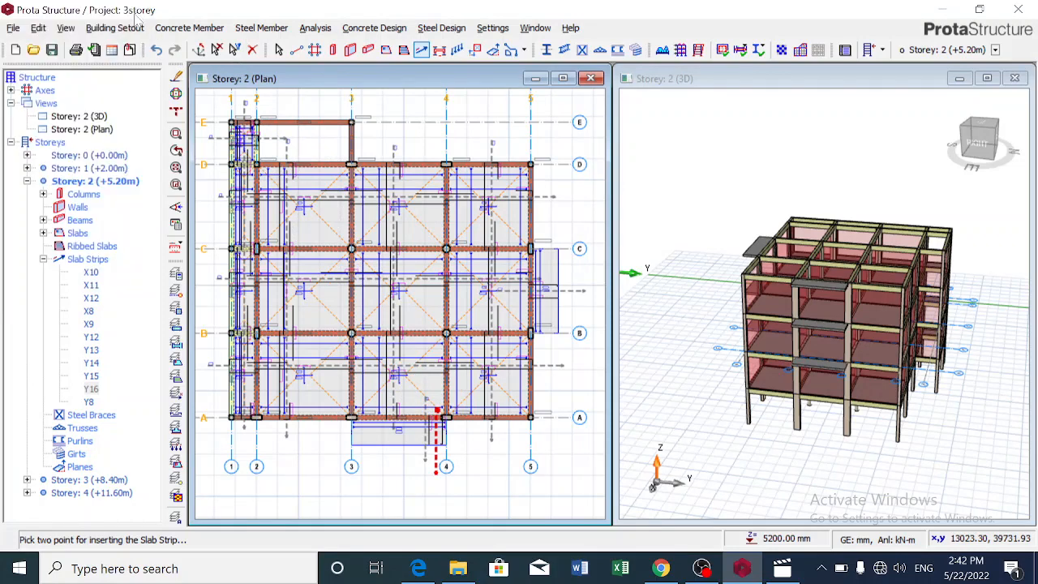
Run Slab Analysis and Design on the Storey 2 slab strips with Check Design (Do Not Modify Existing Steel), leaving All Storeys off.
click(90, 260)
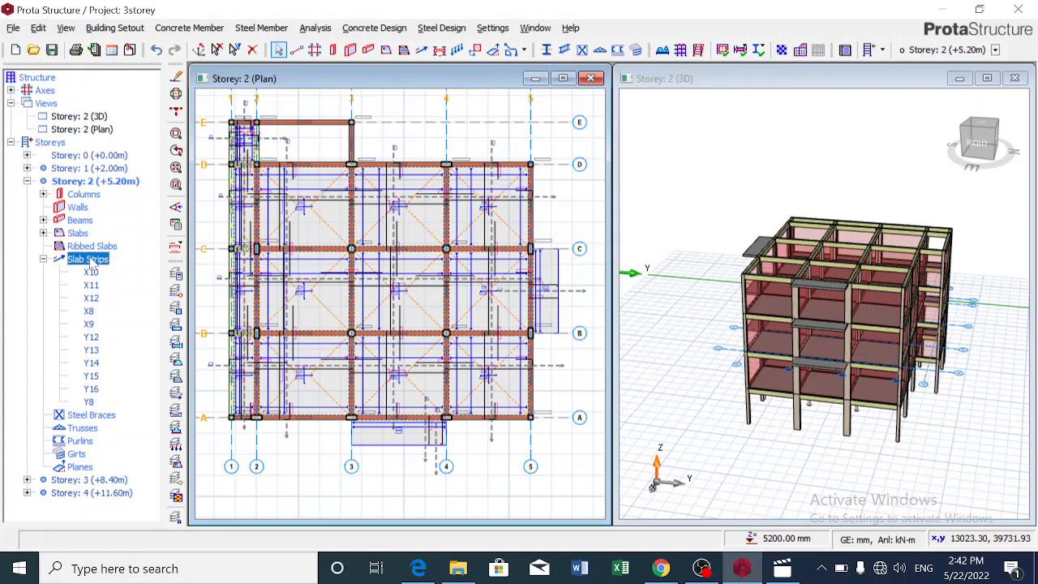
right_click(93, 263)
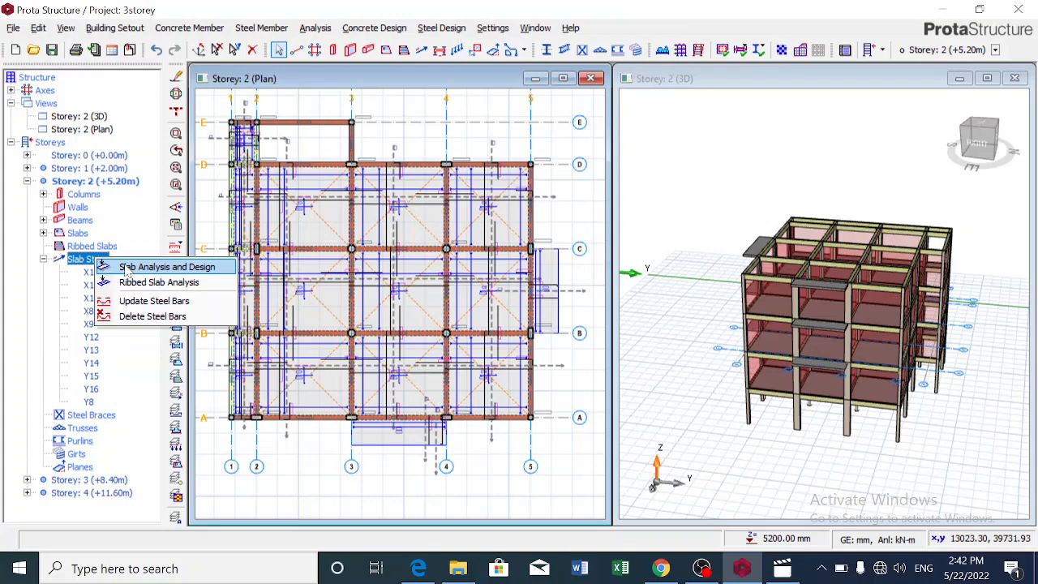
click(126, 267)
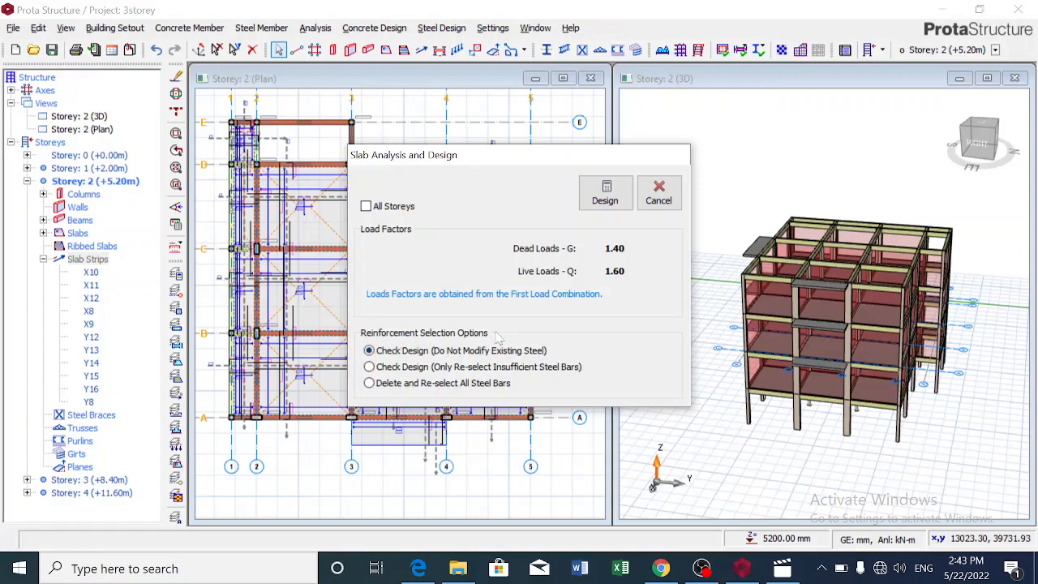
click(612, 202)
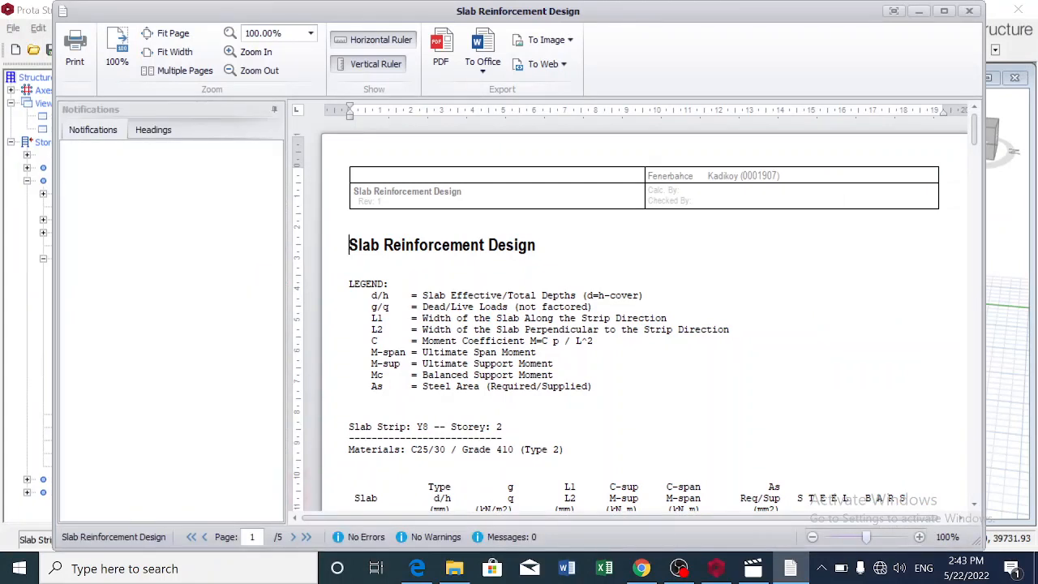
Examine the Slab Reinforcement Design report through its last page, checking each strip's moments, steel areas, bars and deflection checks.
scroll(644, 316, down, 2)
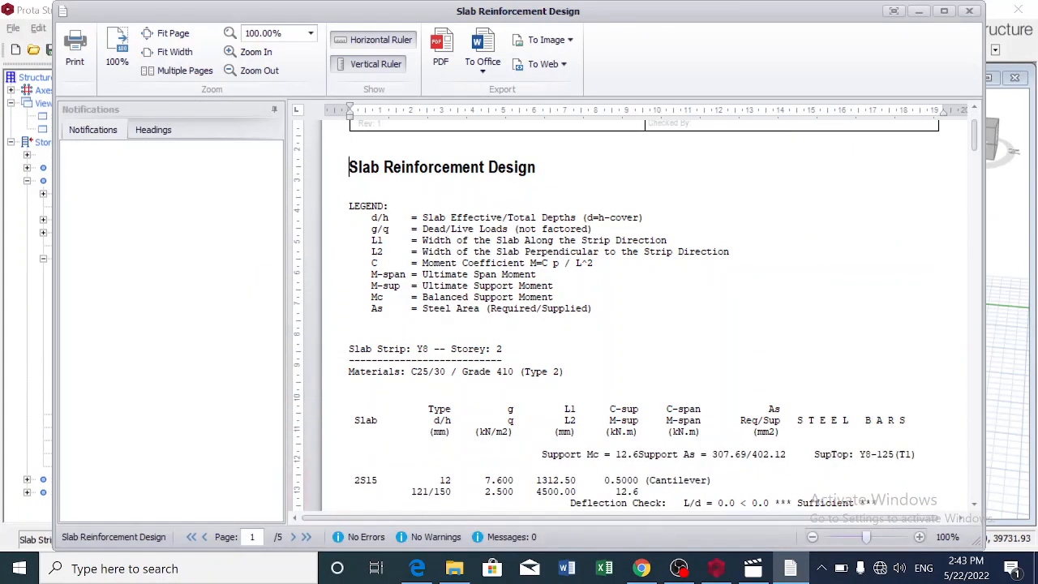
scroll(645, 317, down, 4)
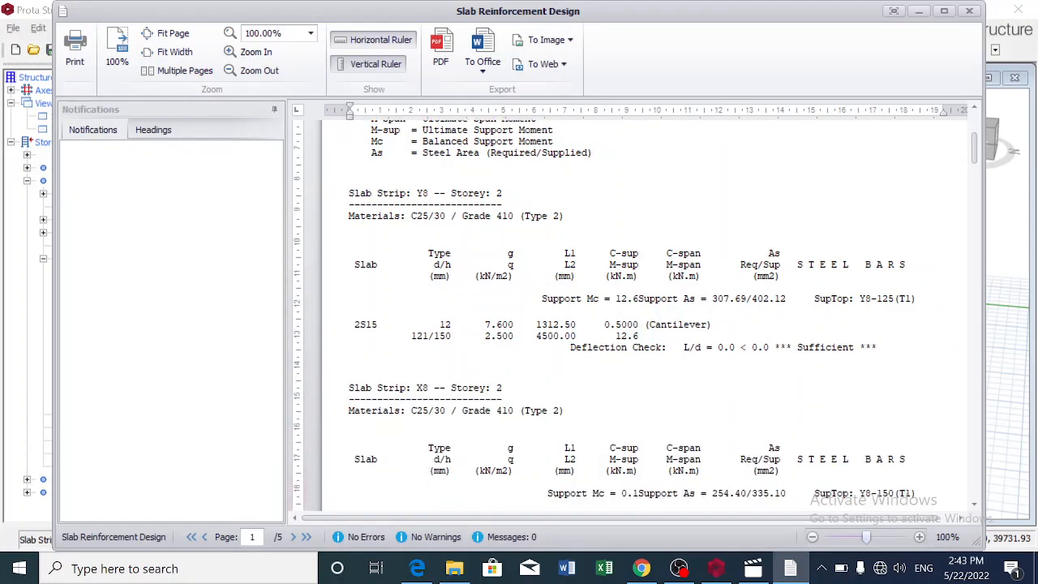
scroll(645, 316, up, 3)
scroll(636, 315, down, 3)
scroll(636, 315, down, 1)
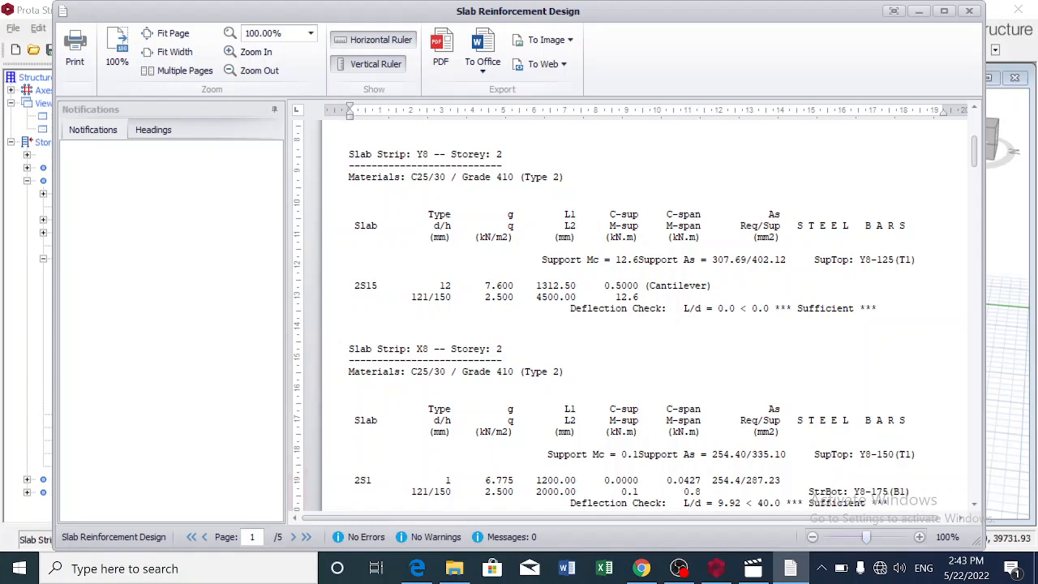
scroll(645, 317, down, 3)
scroll(645, 316, down, 2)
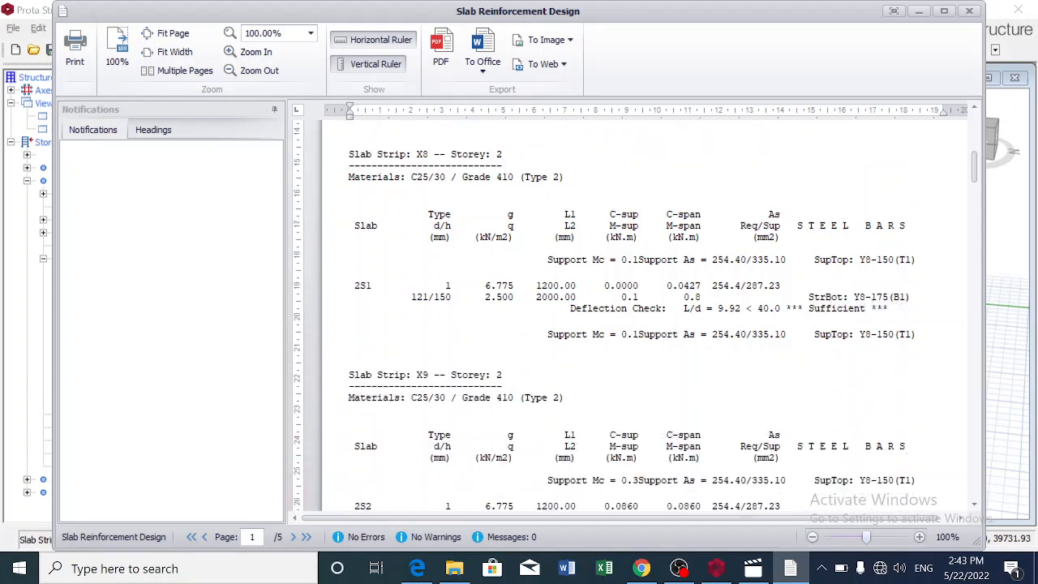
scroll(645, 316, down, 10)
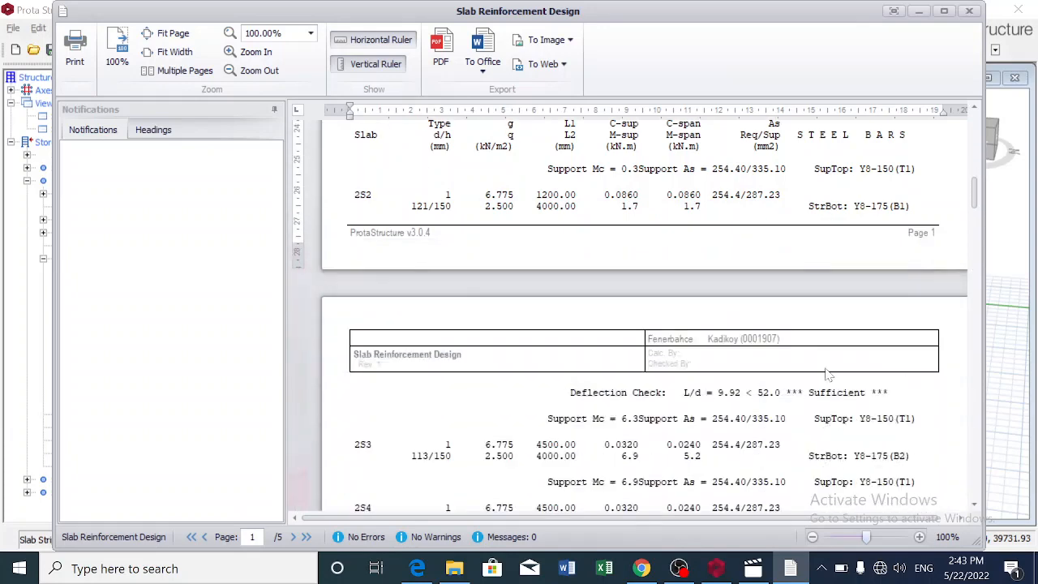
scroll(645, 316, down, 2)
scroll(645, 316, down, 5)
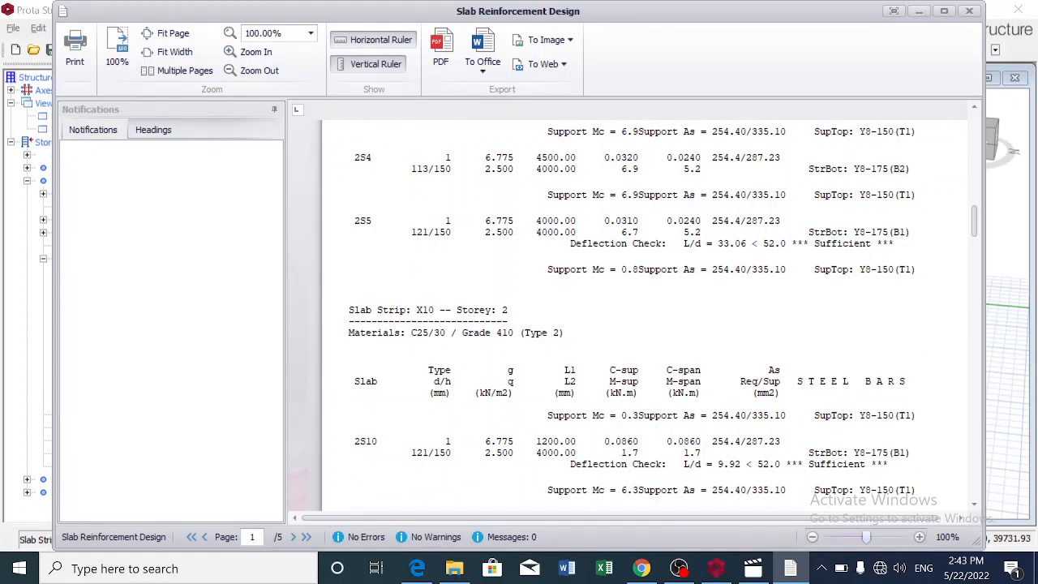
scroll(645, 317, down, 2)
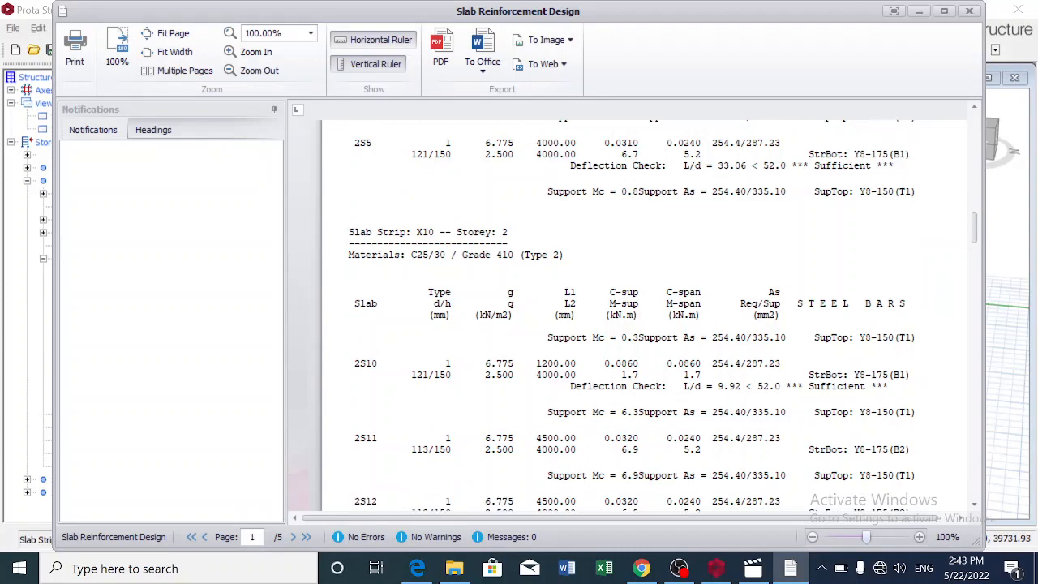
scroll(645, 317, down, 2)
scroll(645, 316, down, 7)
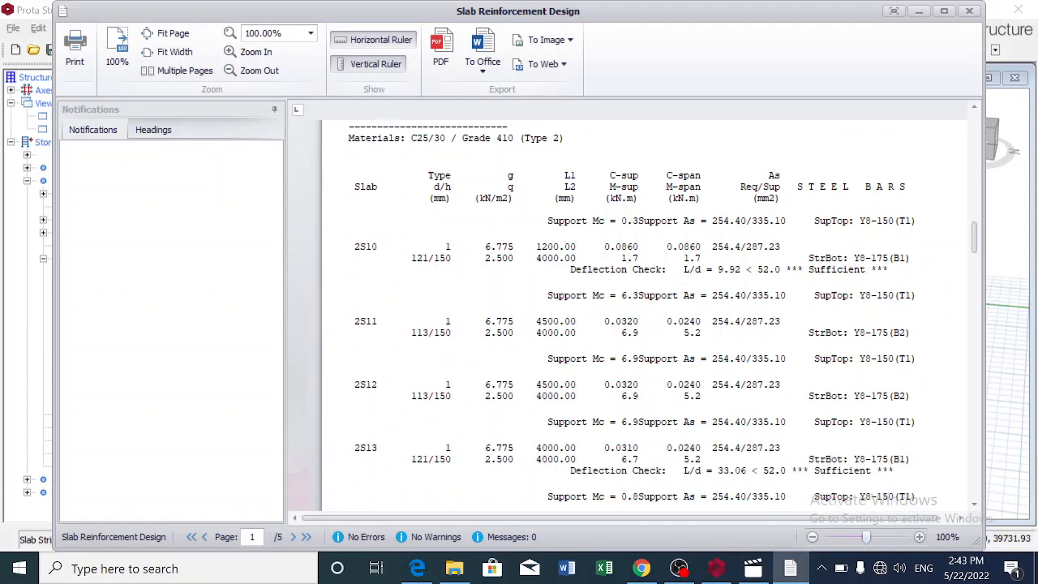
scroll(645, 316, down, 7)
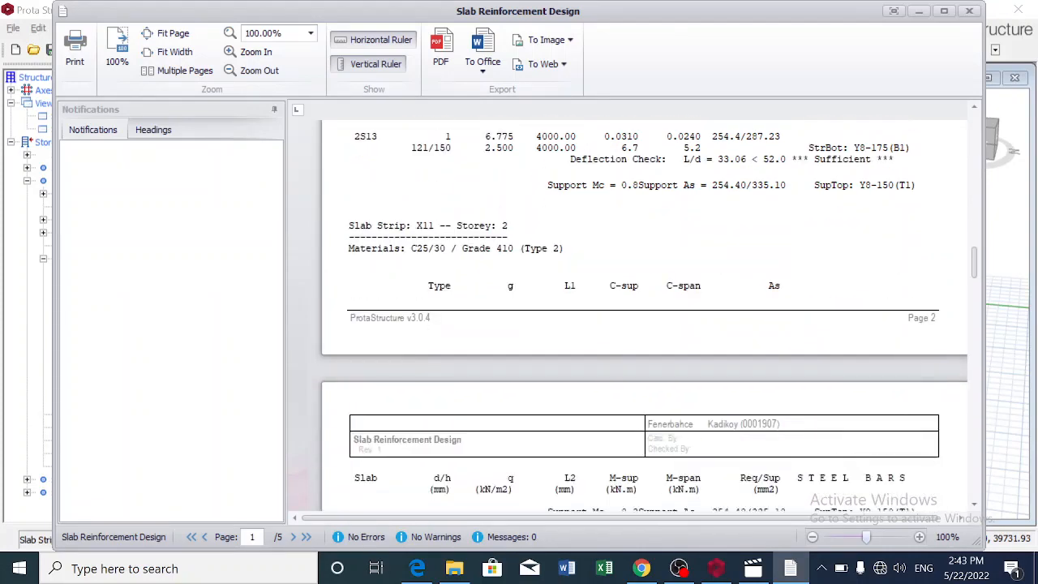
scroll(645, 316, down, 4)
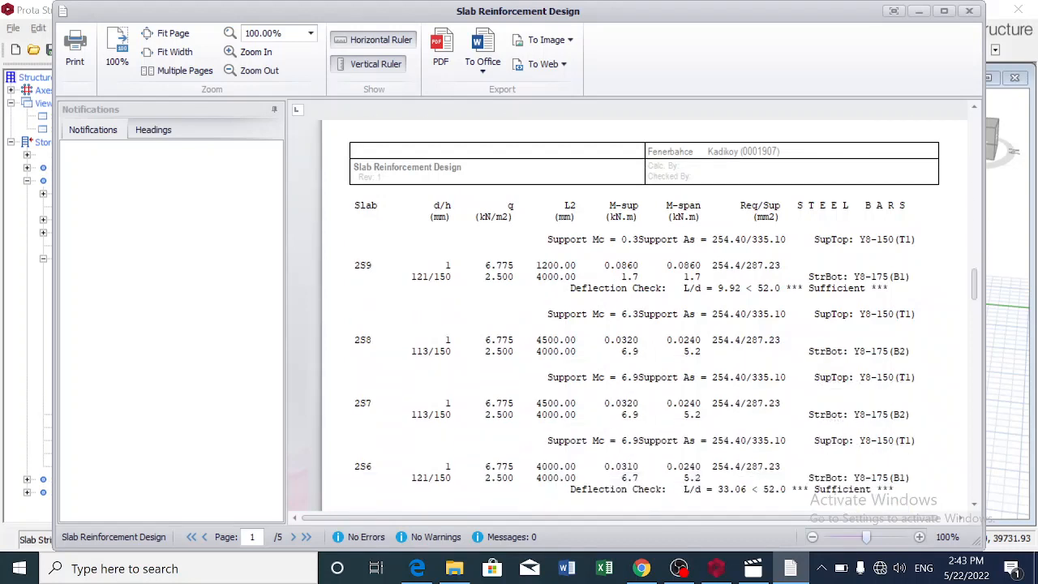
scroll(645, 317, down, 1)
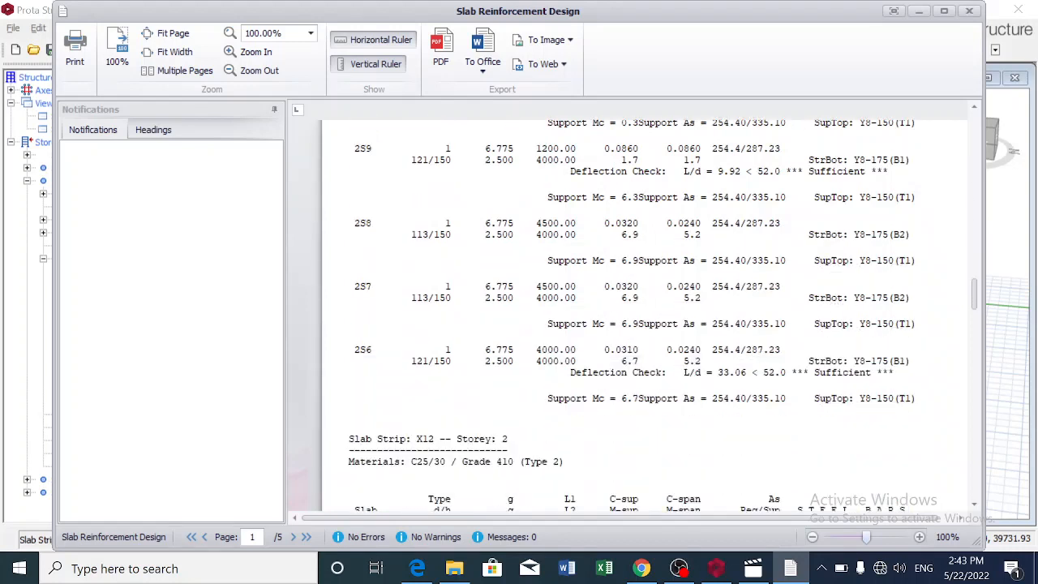
scroll(645, 316, down, 9)
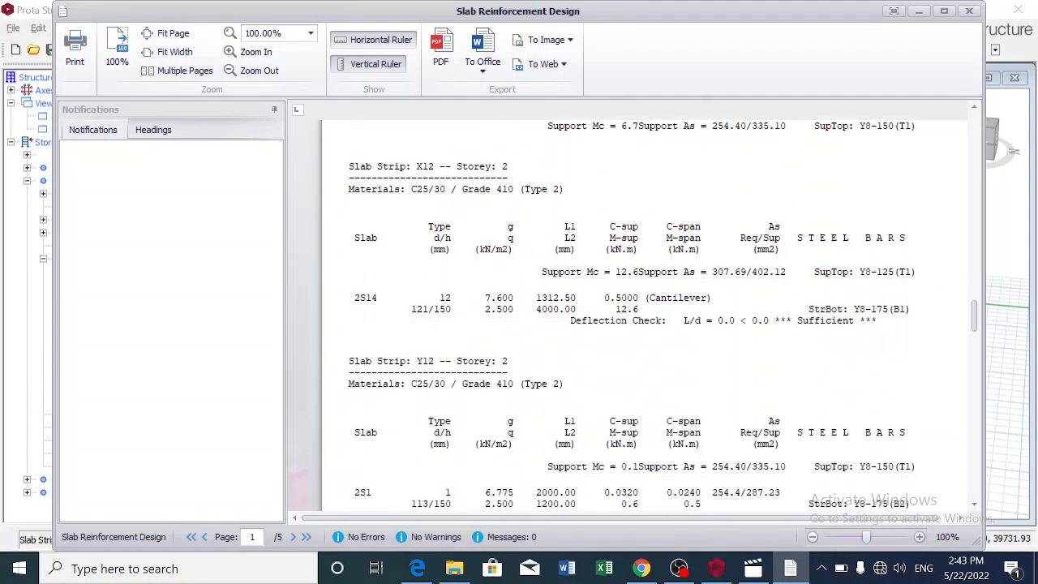
scroll(645, 316, down, 12)
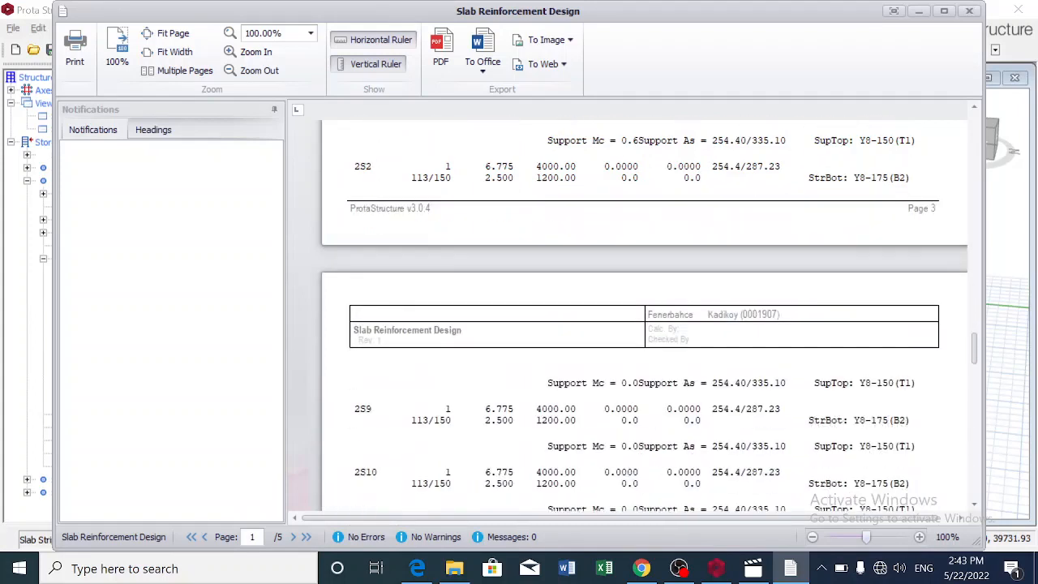
scroll(645, 317, down, 5)
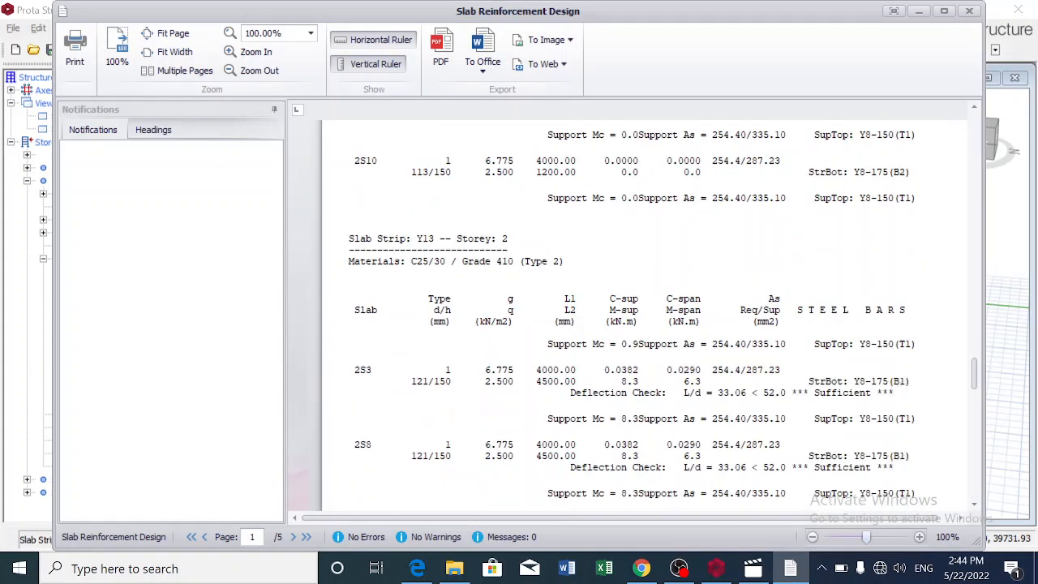
scroll(645, 316, down, 8)
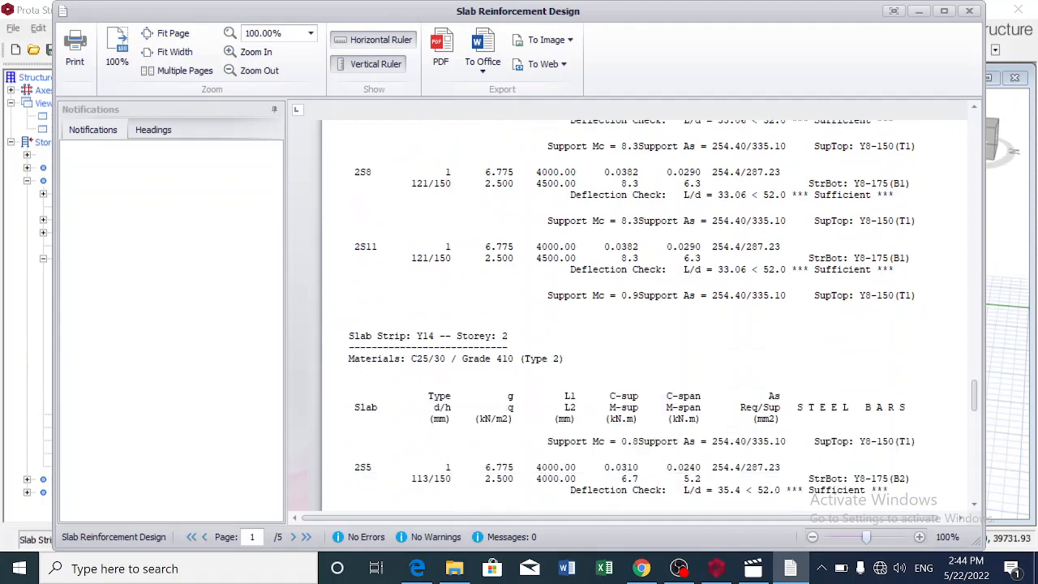
scroll(645, 316, down, 14)
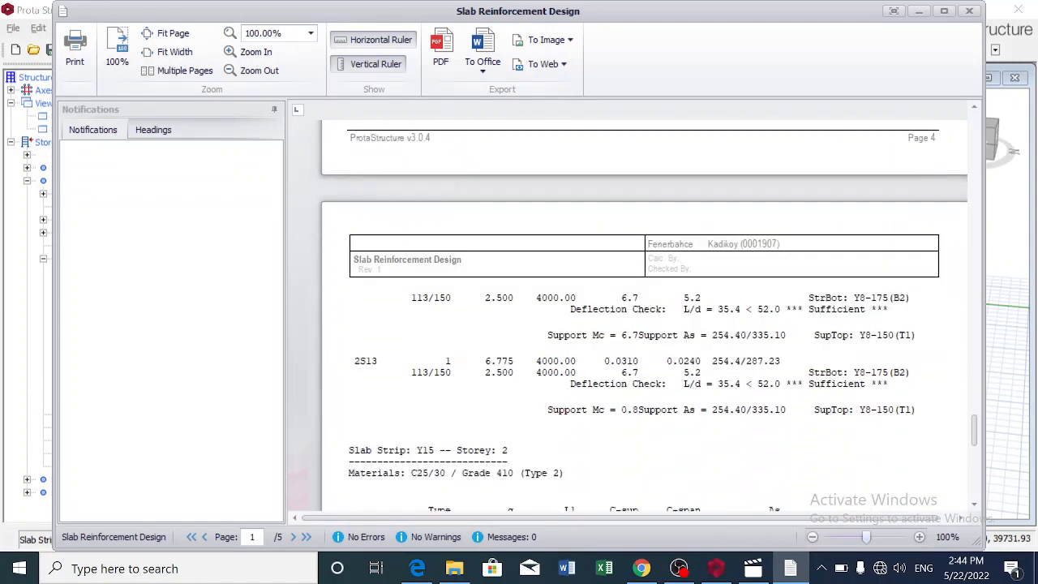
scroll(645, 317, down, 10)
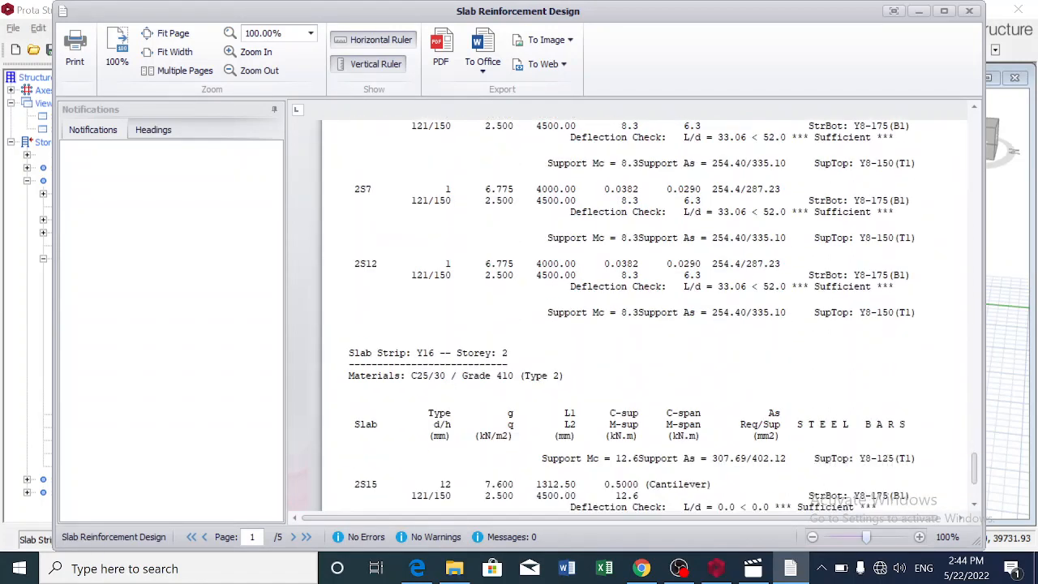
scroll(645, 317, down, 1)
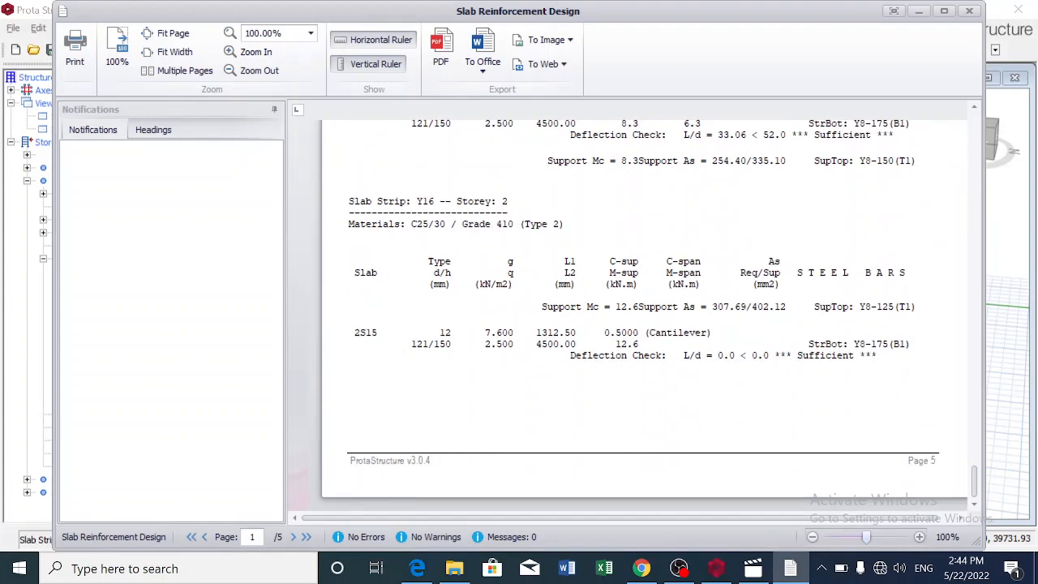
Close the Slab Reinforcement Design report, the Videos folder window and the Slab Analysis and Design dialog.
click(967, 13)
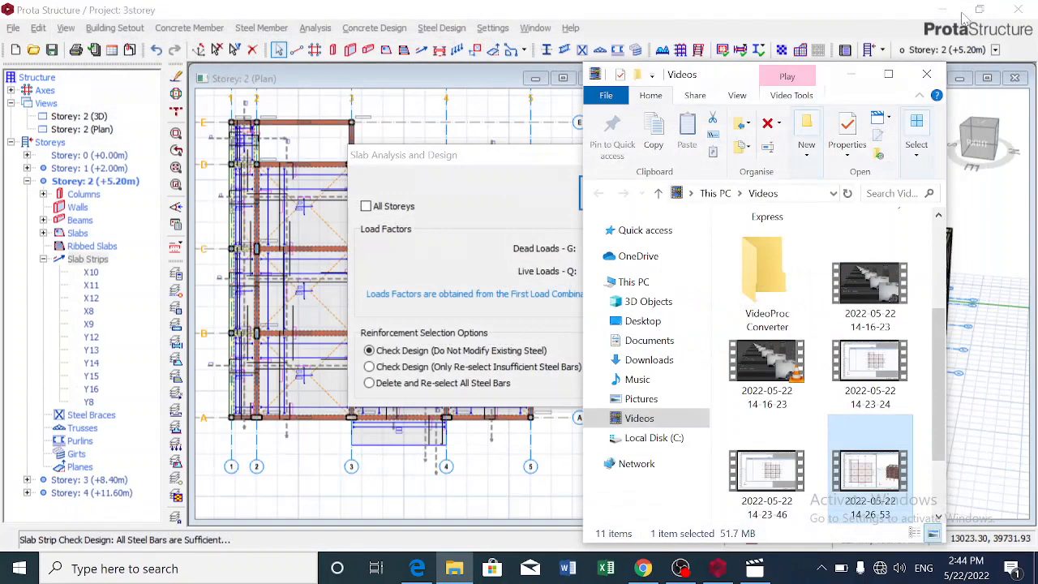
click(926, 74)
click(659, 193)
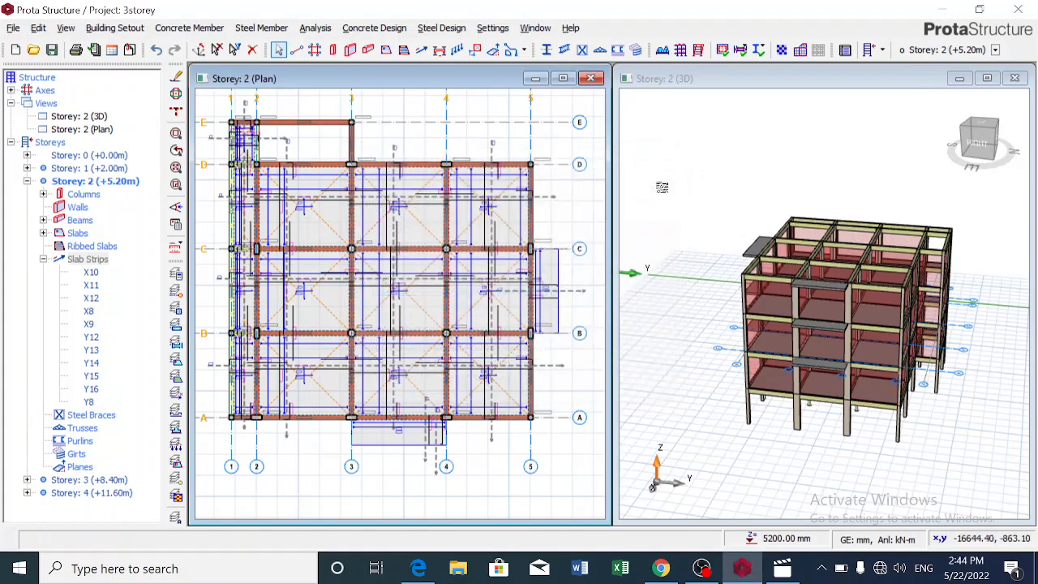